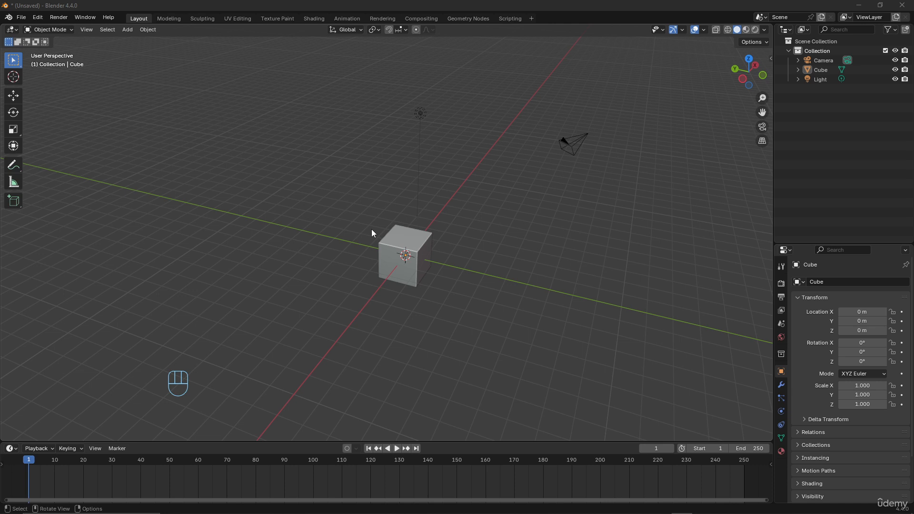
# Select the default camera, cube and light together and delete them from the scene
pyautogui.moveTo(419, 222)
pyautogui.mouseDown(button='middle')
pyautogui.moveTo(447, 221)
pyautogui.moveTo(392, 216)
pyautogui.moveTo(401, 218)
pyautogui.mouseUp(button='middle')
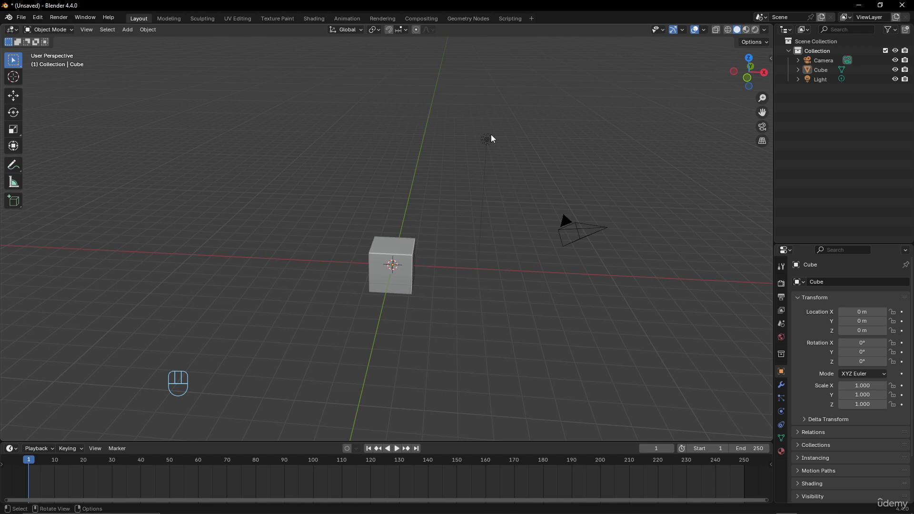
pyautogui.moveTo(537, 164); pyautogui.dragTo(500, 200, button='middle')
pyautogui.moveTo(324, 91); pyautogui.dragTo(657, 326)
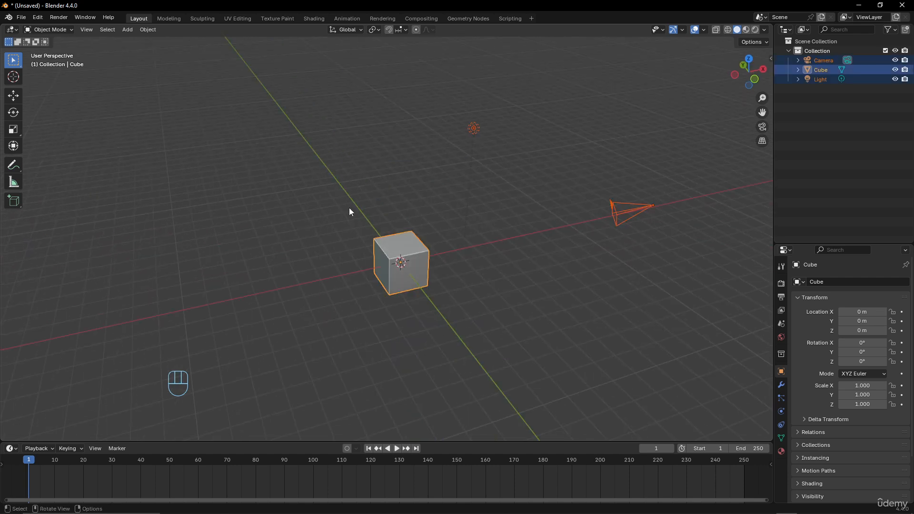
pyautogui.press('Delete')
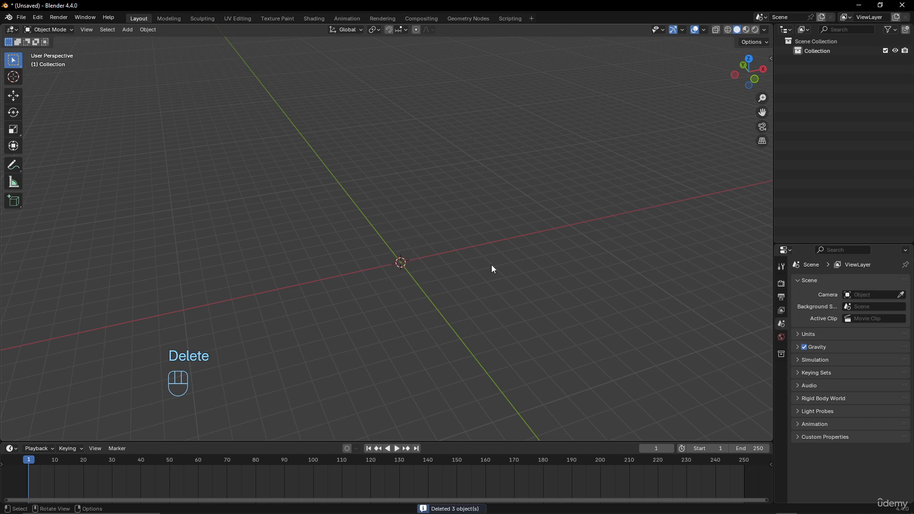
# Add a Monkey mesh at the origin and frame it in the viewport
pyautogui.moveTo(426, 264); pyautogui.dragTo(438, 264, button='middle')
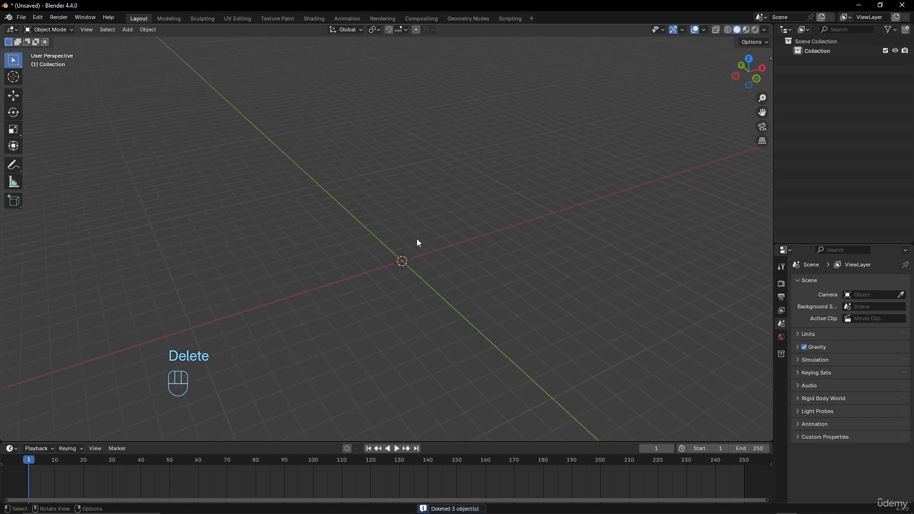
pyautogui.hotkey('shift', 'a')
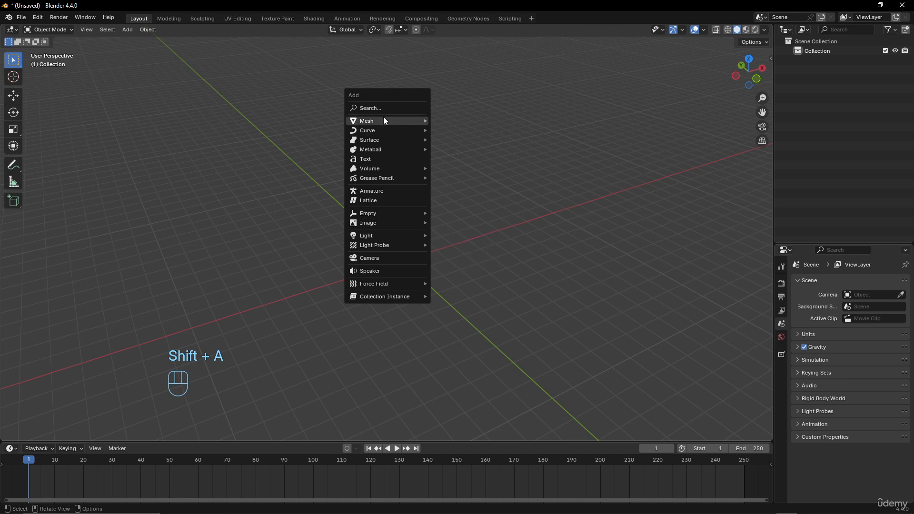
pyautogui.moveTo(383, 120)
pyautogui.click(462, 210)
pyautogui.moveTo(462, 290); pyautogui.dragTo(376, 246, button='middle')
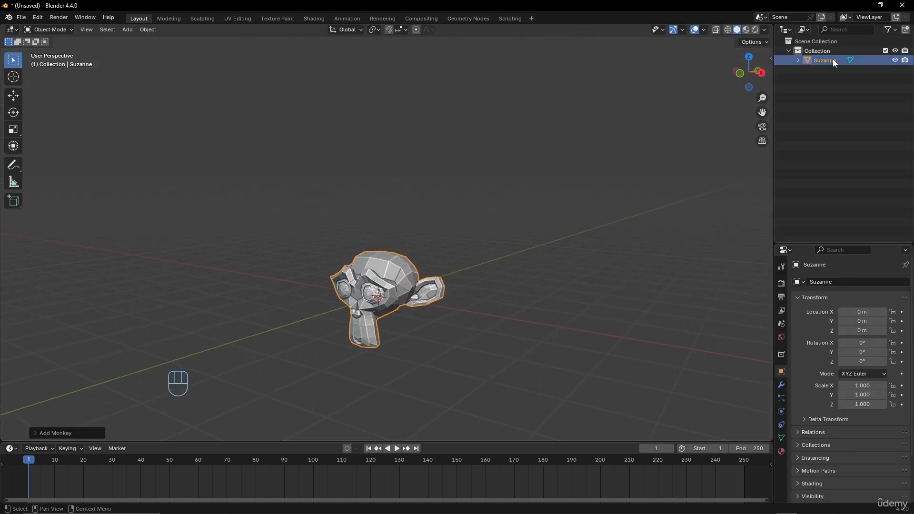
pyautogui.moveTo(479, 262); pyautogui.dragTo(432, 283, button='middle')
pyautogui.press('KP_Decimal')
pyautogui.scroll(-3, 485, 281)
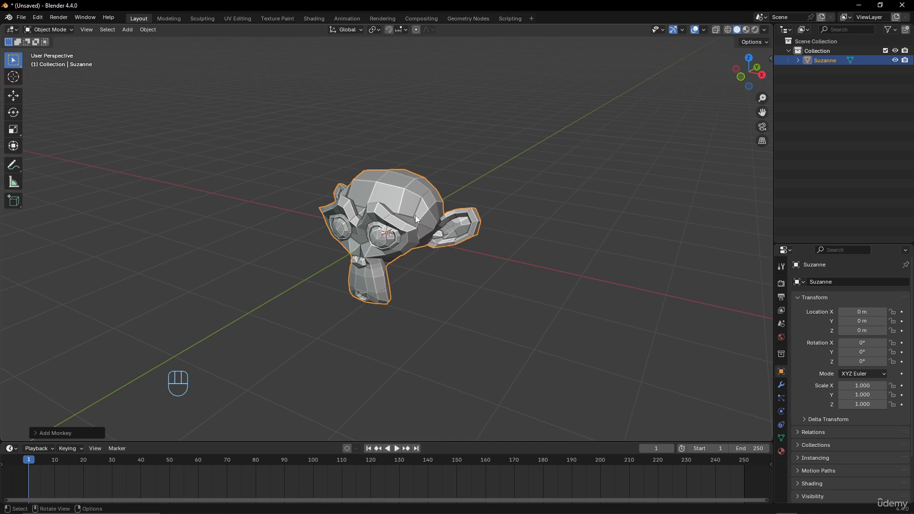
# Apply Shade Smooth to the monkey head
pyautogui.moveTo(415, 215); pyautogui.dragTo(380, 210, button='middle')
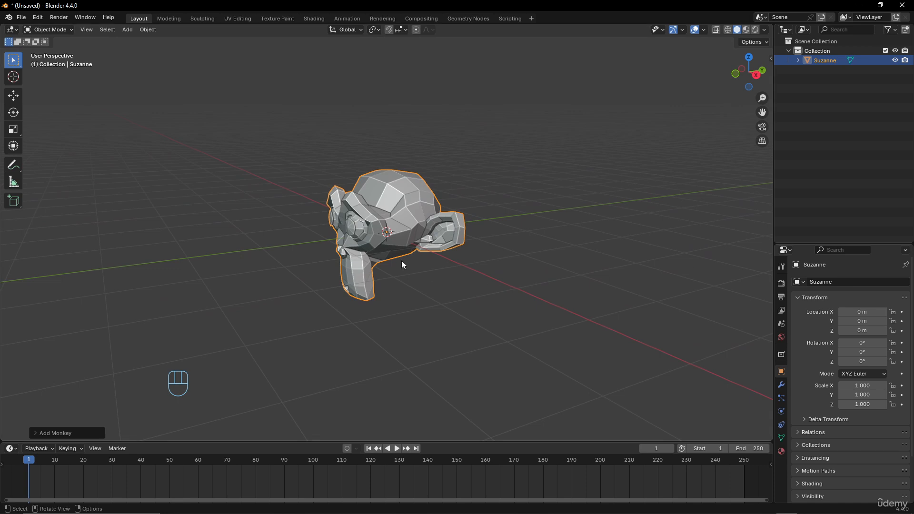
pyautogui.moveTo(401, 261); pyautogui.dragTo(434, 260, button='middle')
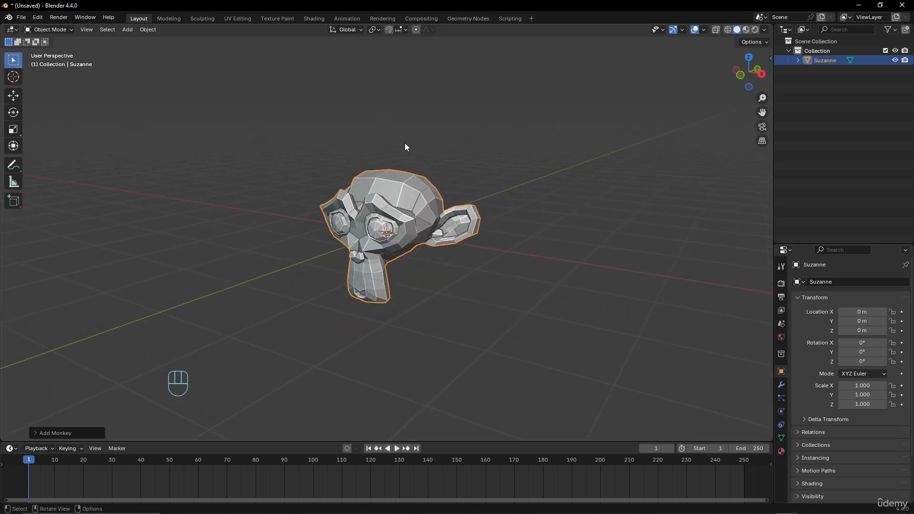
pyautogui.rightClick(413, 192)
pyautogui.click(412, 192)
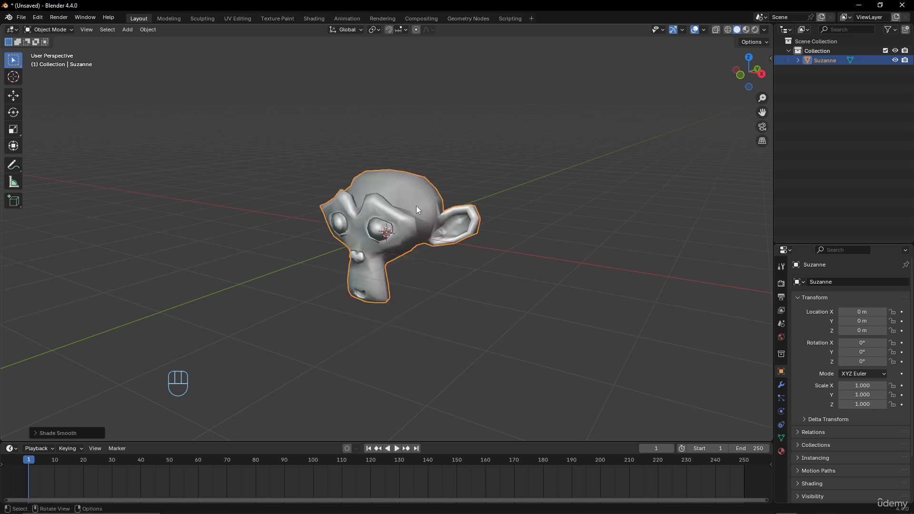
# Add a Subdivision Surface modifier to the monkey head and set its viewport levels to 2
pyautogui.click(782, 384)
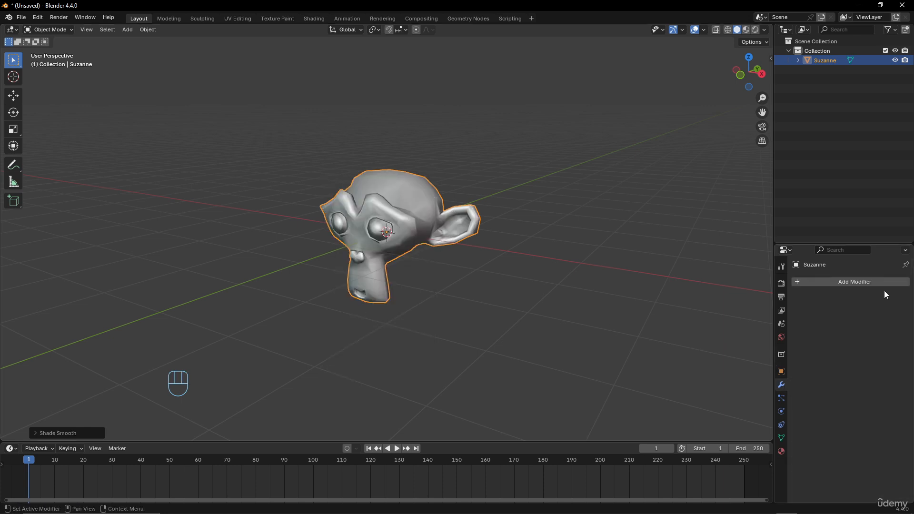
pyautogui.click(867, 281)
pyautogui.moveTo(846, 317)
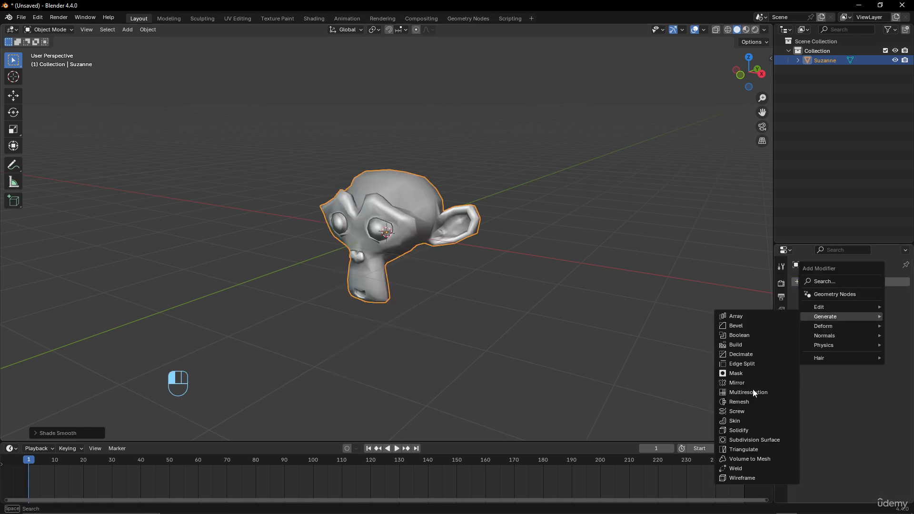
pyautogui.click(759, 439)
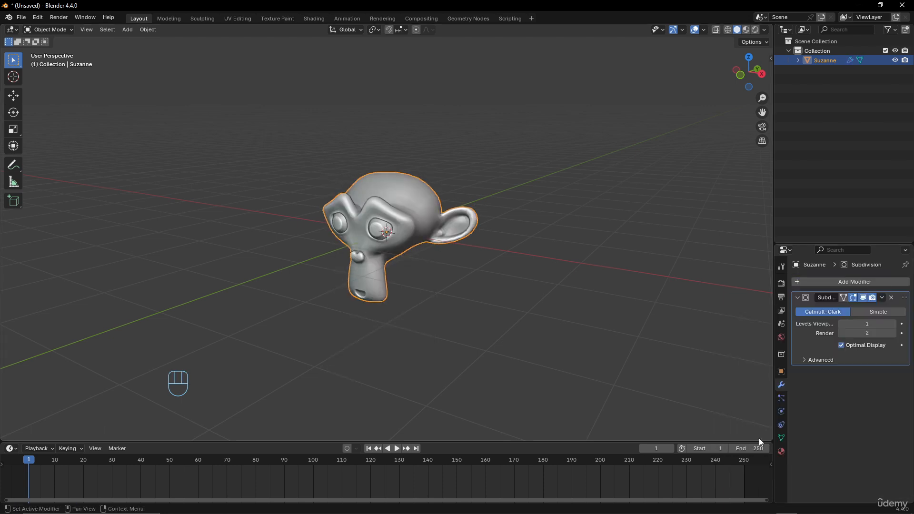
pyautogui.click(893, 326)
# Examine the smoothed monkey head from several angles, rotating the view freely and with the navigation gizmo
pyautogui.moveTo(406, 261); pyautogui.dragTo(352, 235, button='middle')
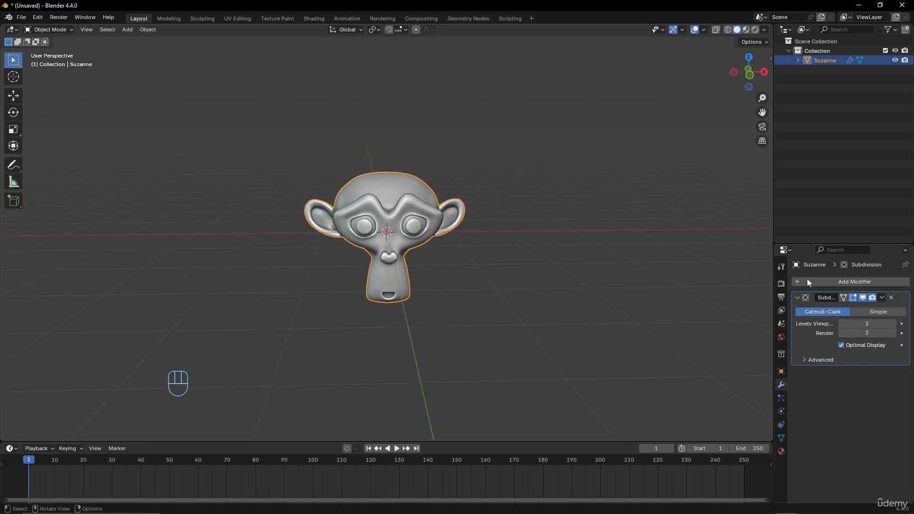
pyautogui.moveTo(471, 223); pyautogui.dragTo(442, 247, button='middle')
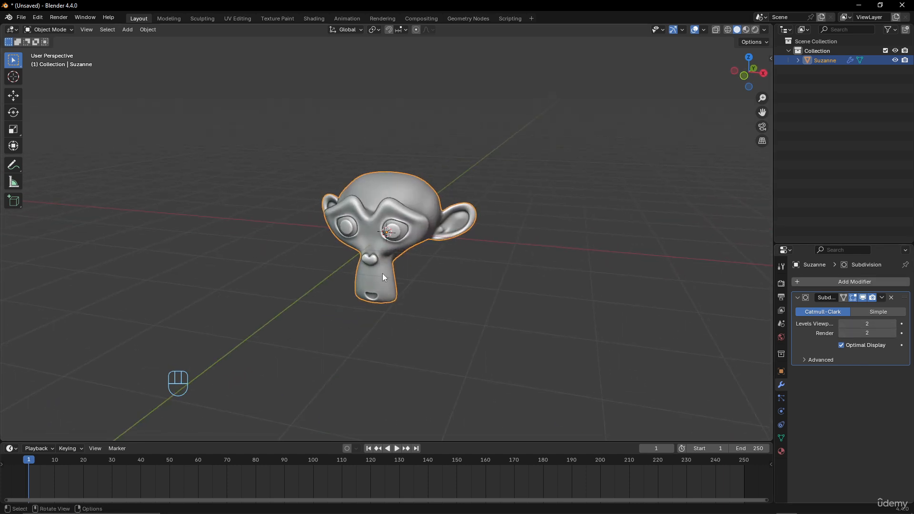
pyautogui.moveTo(382, 274); pyautogui.dragTo(428, 240, button='middle')
pyautogui.scroll(2, 449, 230)
pyautogui.scroll(-3, 428, 240)
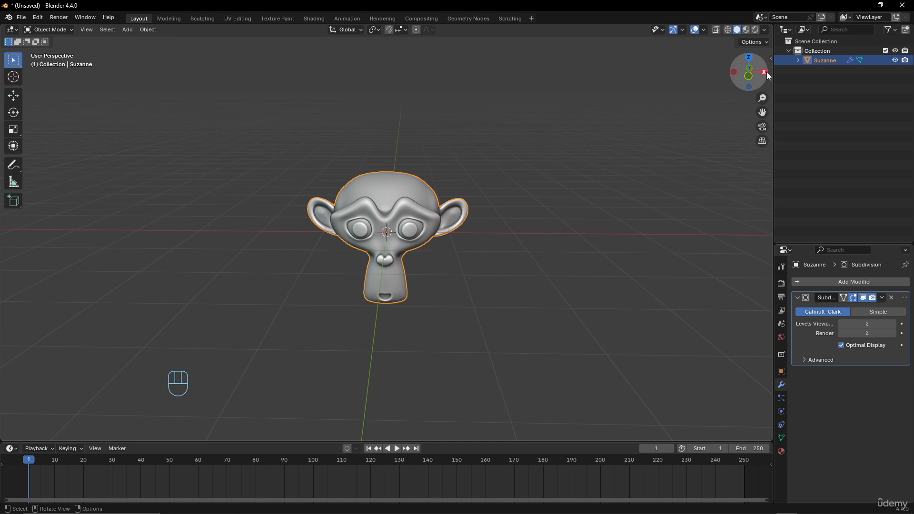
pyautogui.moveTo(746, 75); pyautogui.dragTo(688, 78)
pyautogui.moveTo(761, 74); pyautogui.dragTo(740, 67)
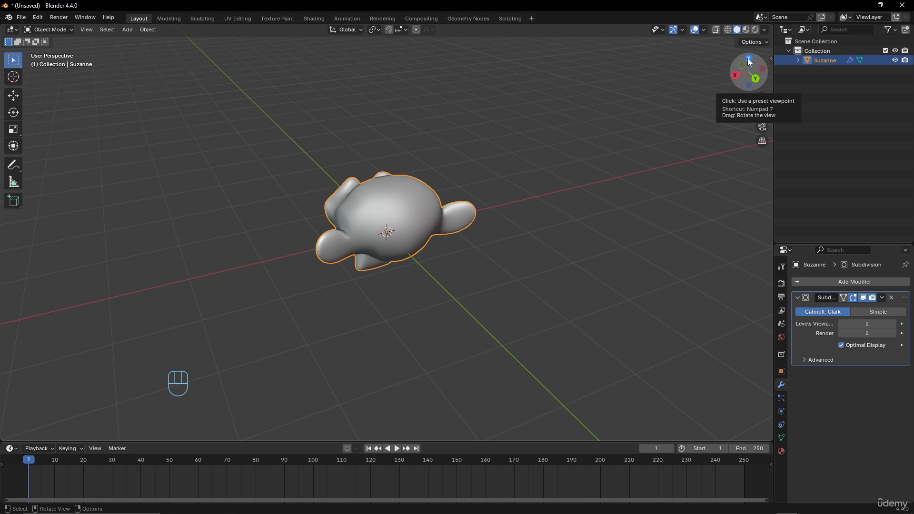
# Try hiding the X and Y axis lines and showing the Z axis line, then restore the original axis display
pyautogui.click(703, 30)
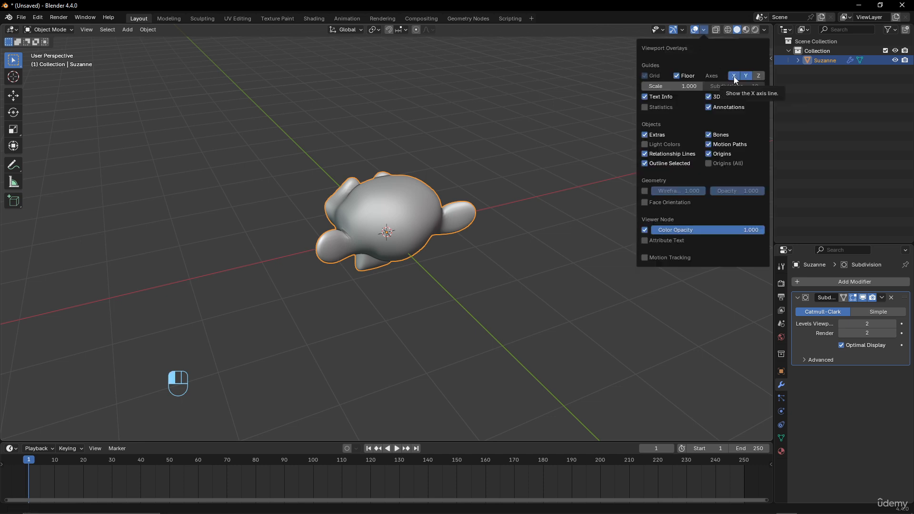
pyautogui.moveTo(733, 76); pyautogui.dragTo(765, 78)
pyautogui.click(762, 75)
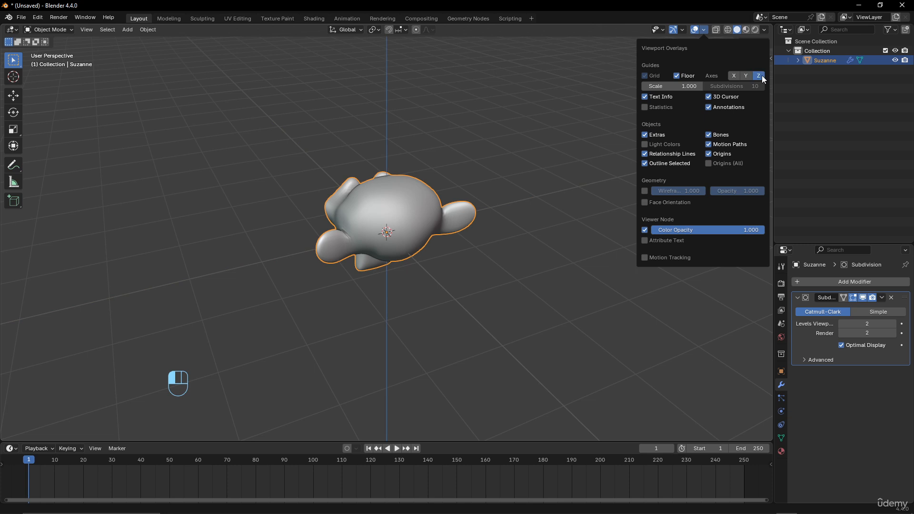
pyautogui.click(762, 75)
pyautogui.click(747, 76)
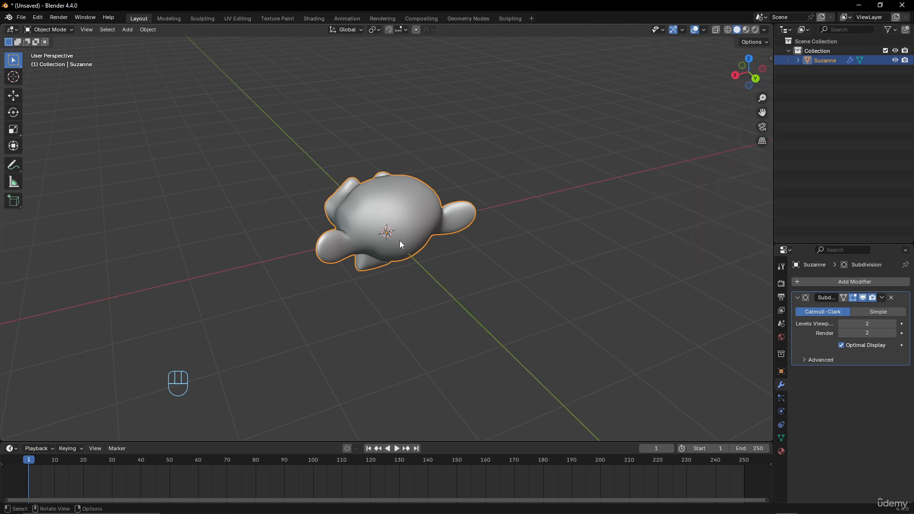
# Rotate the view around the monkey head and switch to the preset front viewpoint
pyautogui.moveTo(399, 241); pyautogui.dragTo(539, 232, button='middle')
pyautogui.scroll(-3, 538, 232)
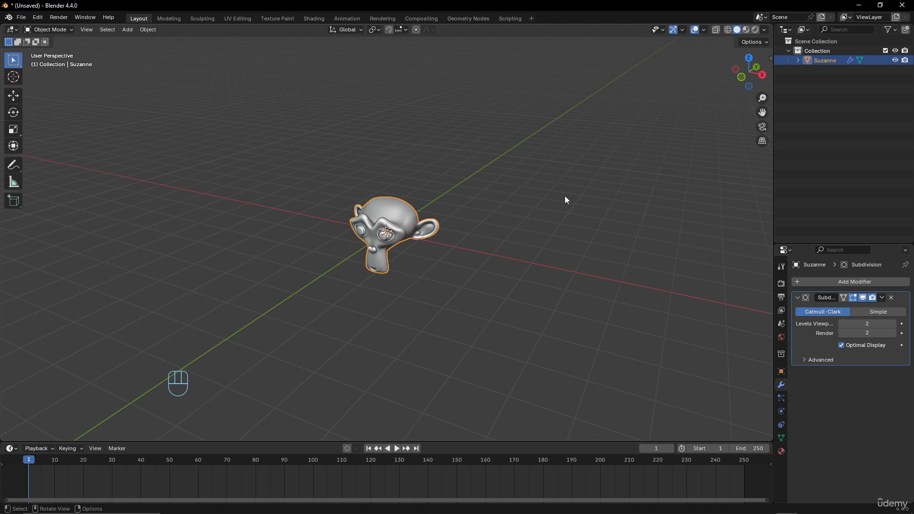
pyautogui.moveTo(748, 72)
pyautogui.mouseDown()
pyautogui.moveTo(704, 73)
pyautogui.moveTo(757, 78)
pyautogui.mouseUp()
pyautogui.click(761, 80)
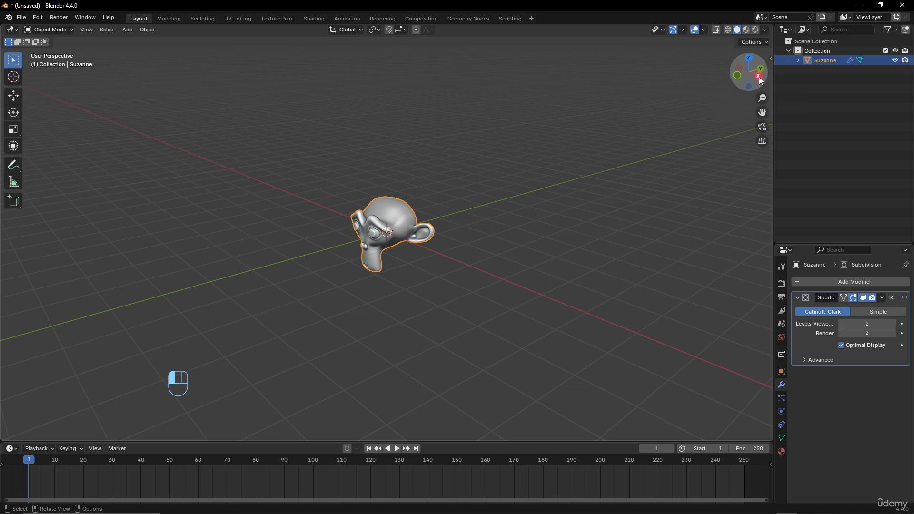
pyautogui.click(753, 76)
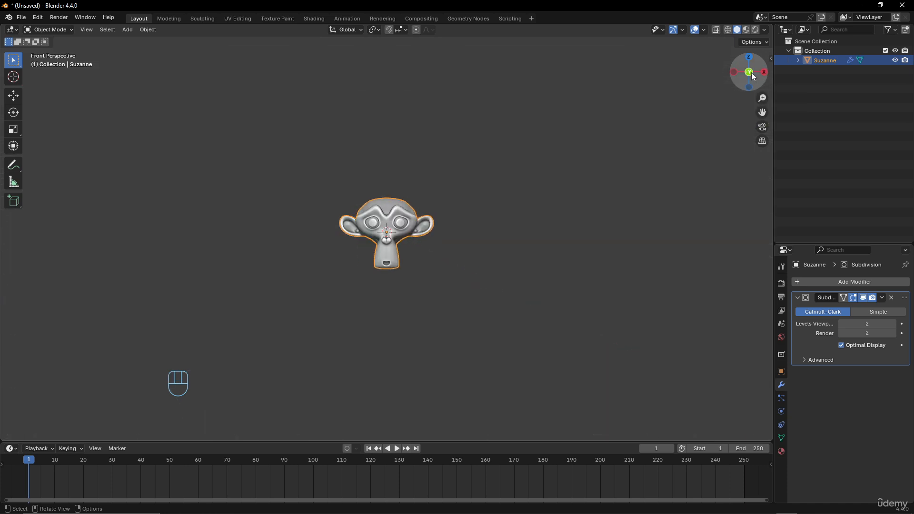
pyautogui.scroll(5, 405, 236)
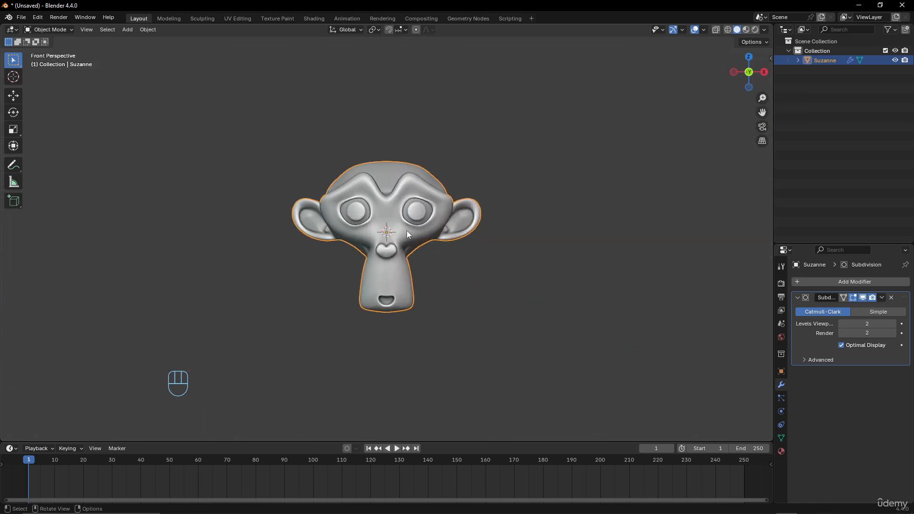
pyautogui.scroll(-1, 405, 170)
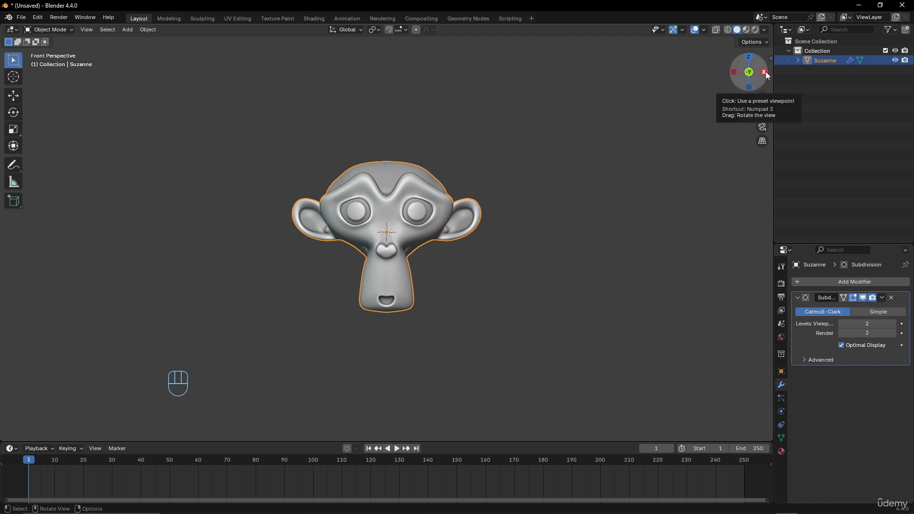
# Inspect the monkey head from the preset back, right, front, back, top and bottom viewpoints in turn
pyautogui.click(748, 72)
pyautogui.click(733, 72)
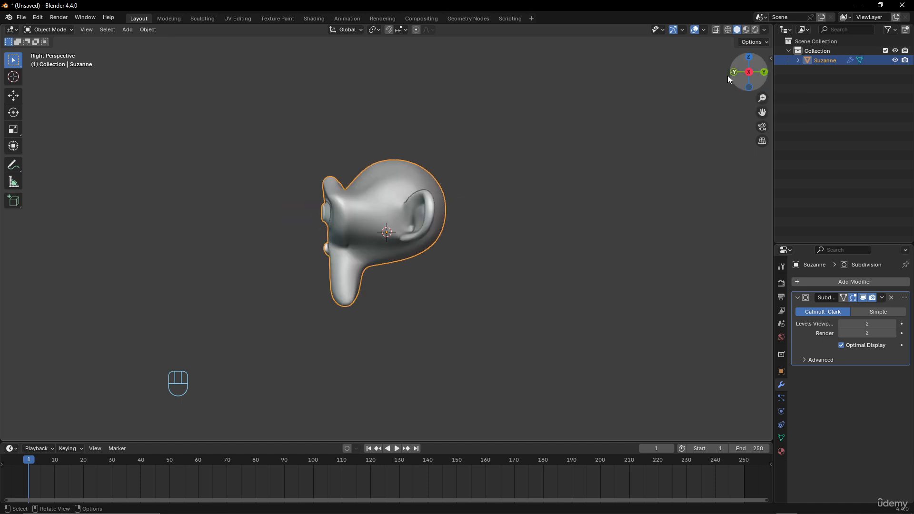
pyautogui.click(734, 75)
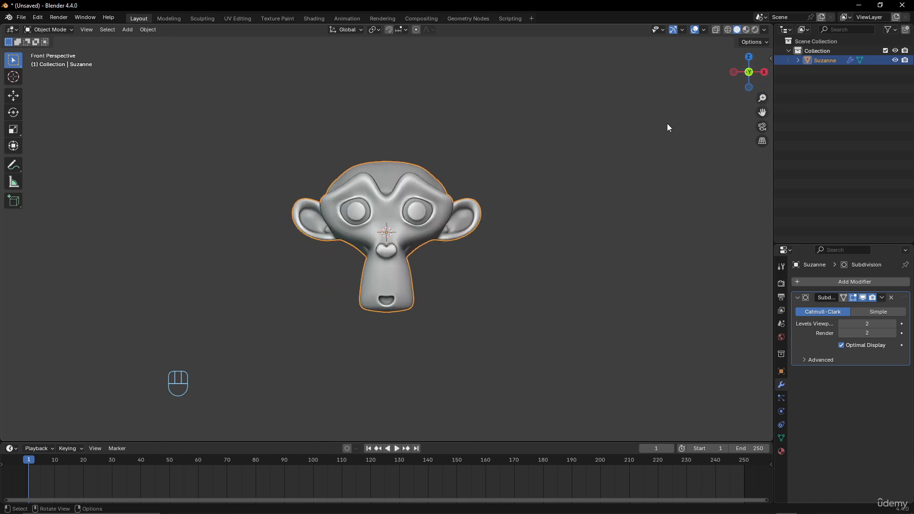
pyautogui.click(749, 73)
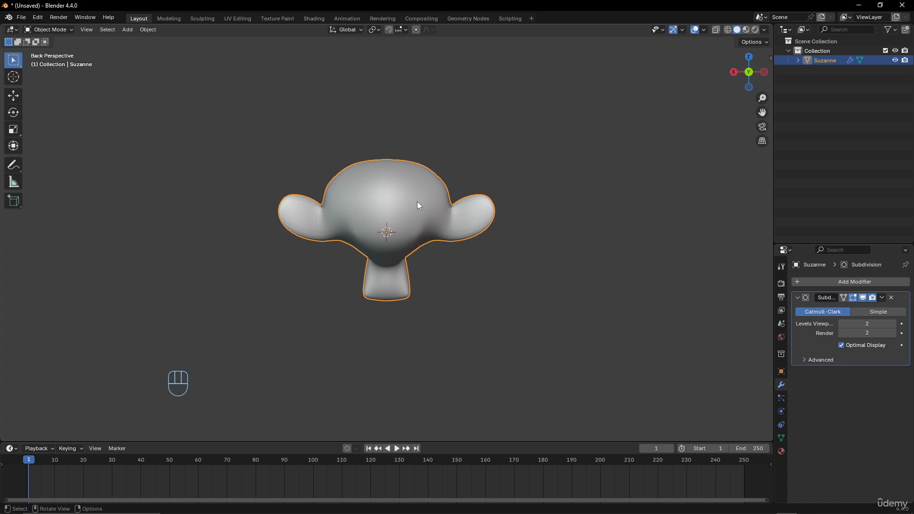
pyautogui.click(751, 56)
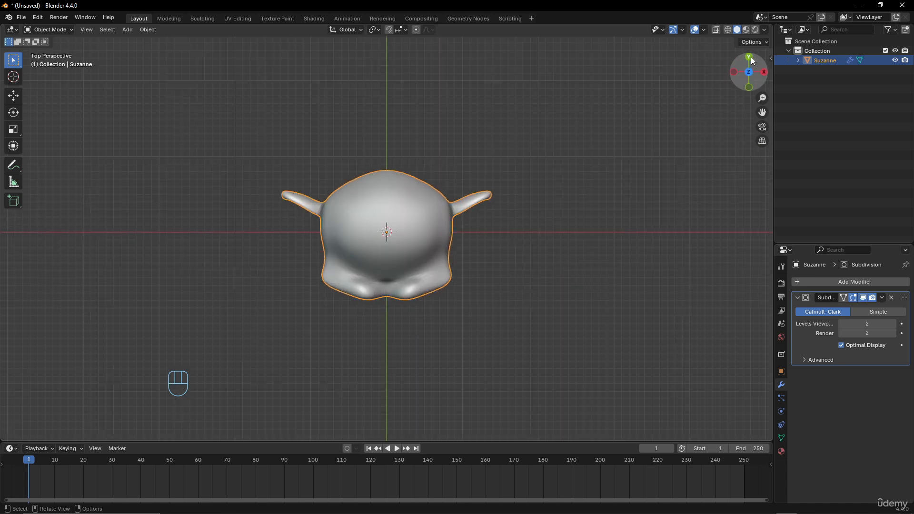
pyautogui.click(750, 72)
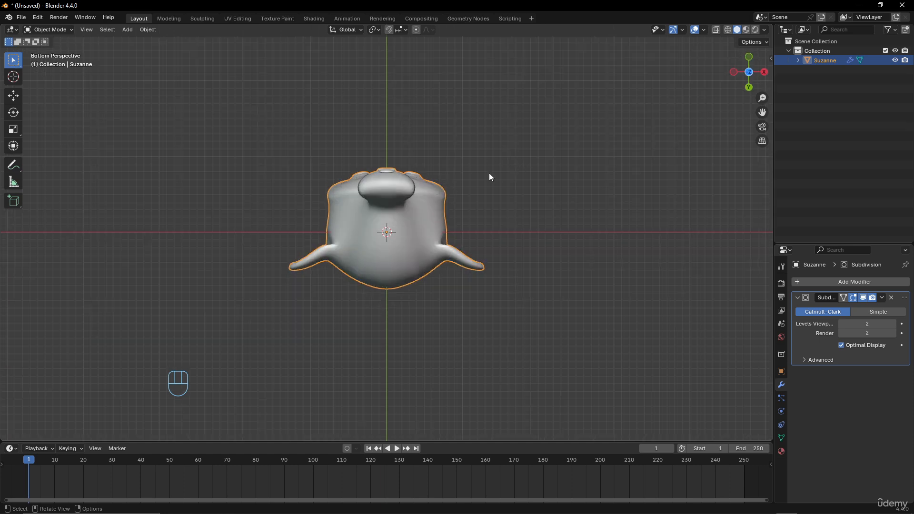
# Return to a free perspective of the monkey head, then view it from the preset front and right viewpoints
pyautogui.moveTo(456, 154); pyautogui.dragTo(443, 282, button='middle')
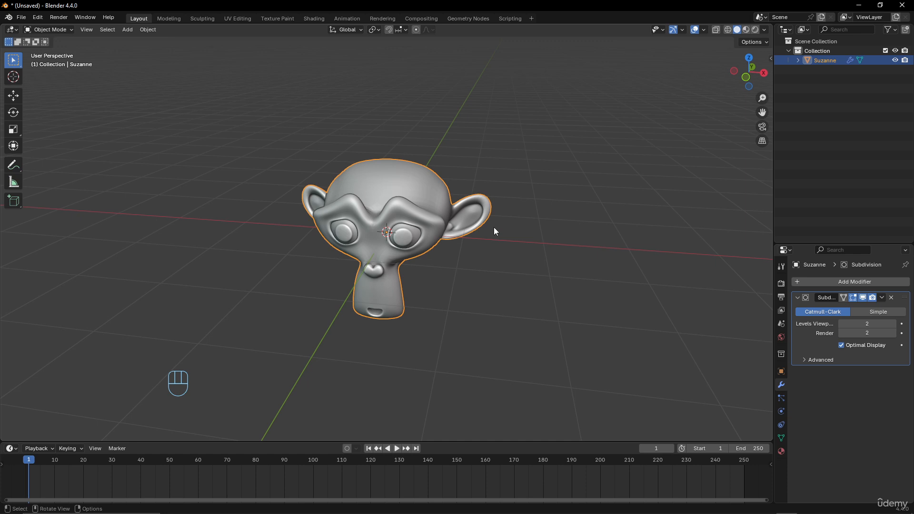
pyautogui.moveTo(494, 230); pyautogui.dragTo(470, 218, button='middle')
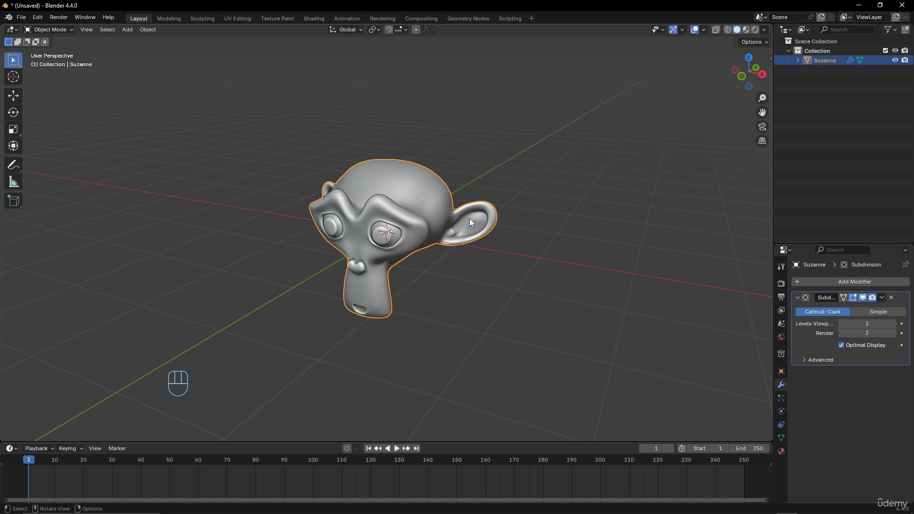
pyautogui.moveTo(504, 210)
pyautogui.mouseDown(button='middle')
pyautogui.moveTo(293, 213)
pyautogui.moveTo(512, 213)
pyautogui.mouseUp(button='middle')
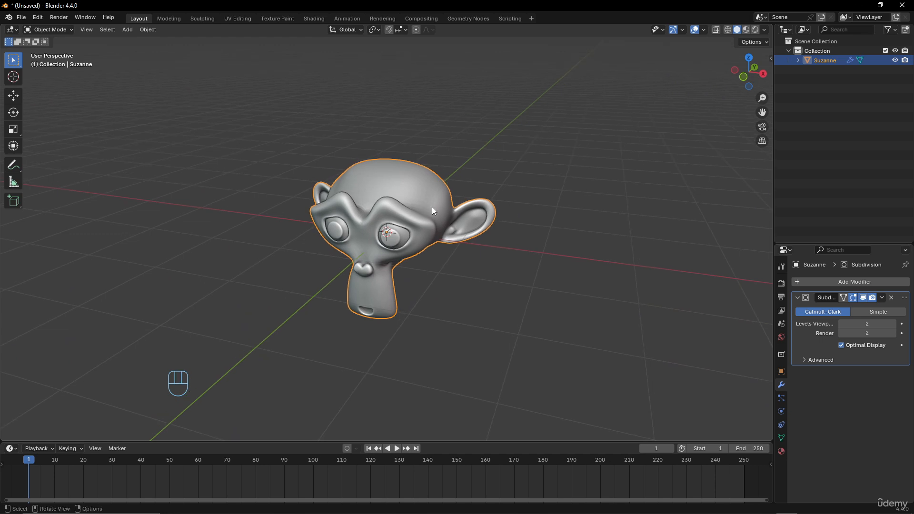
pyautogui.press('KP_1')
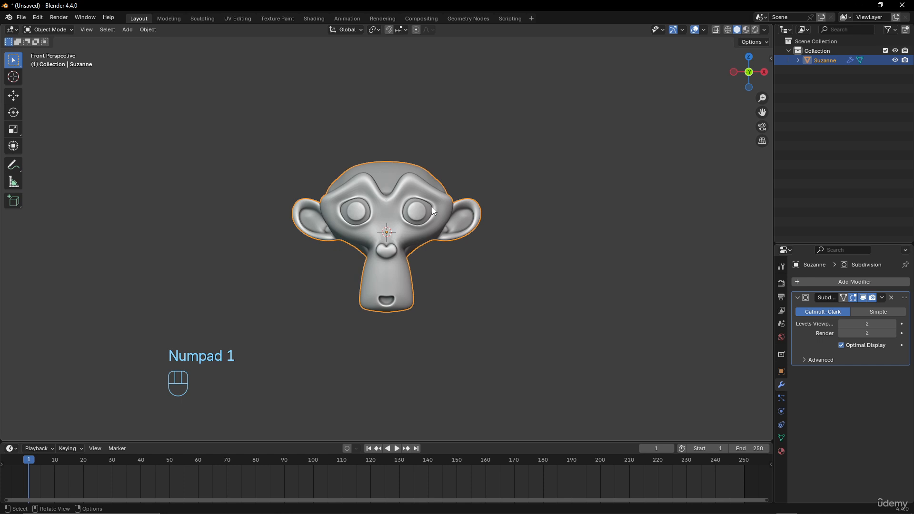
pyautogui.press('KP_3')
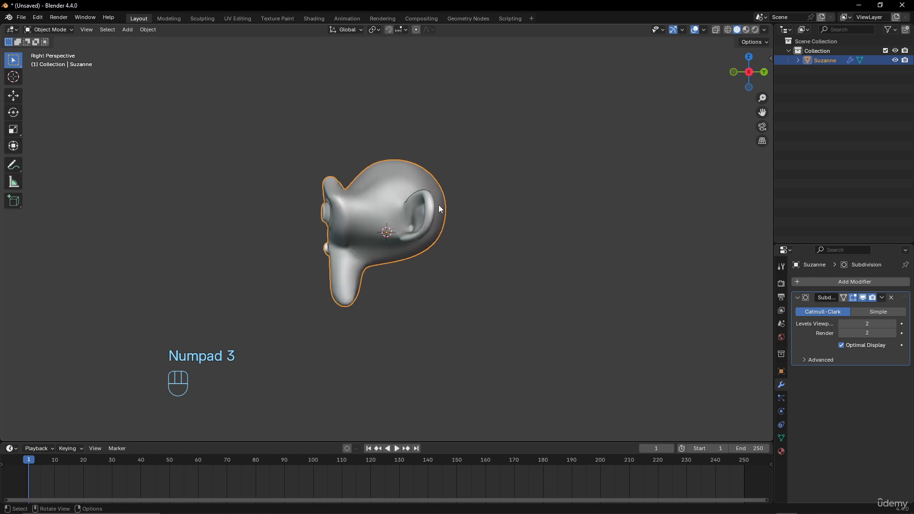
# Cycle the monkey head repeatedly through the preset top, front and right viewpoints, ending on the front viewpoint
pyautogui.press('KP_7')
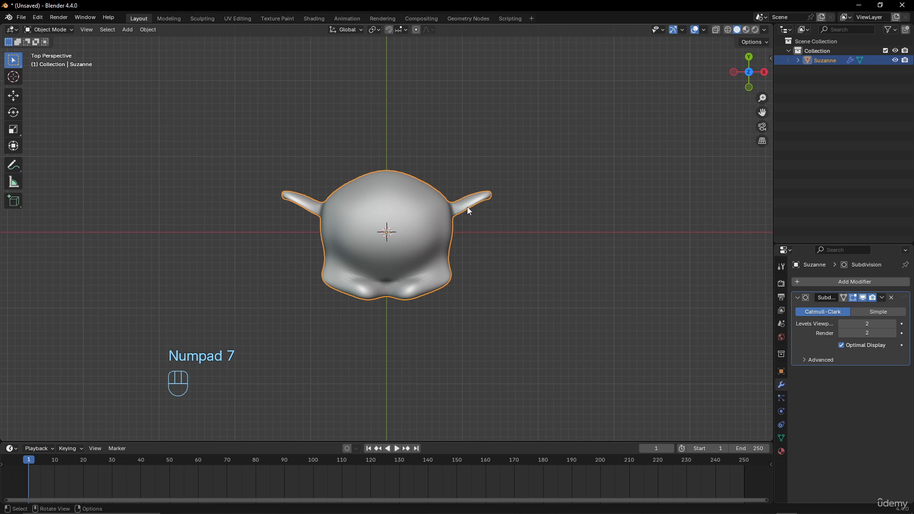
pyautogui.press('KP_1')
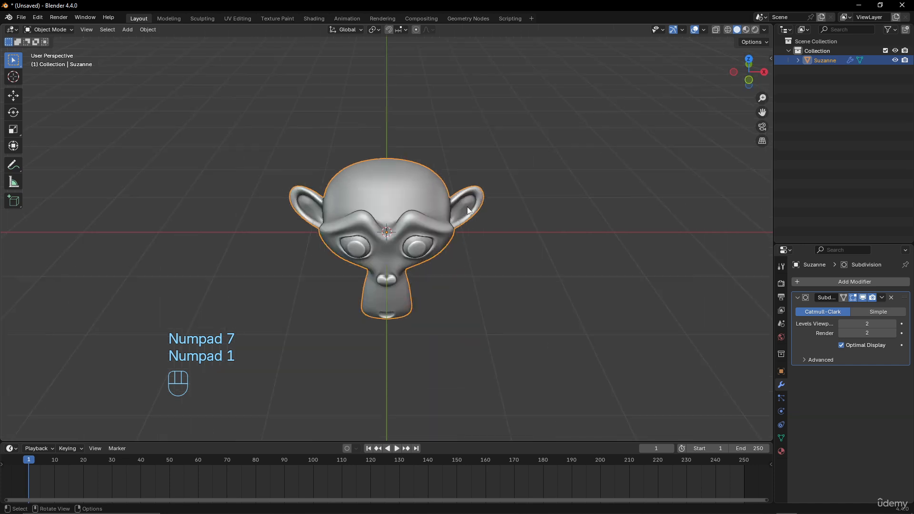
pyautogui.press('KP_3')
pyautogui.press('KP_7')
pyautogui.press('KP_1')
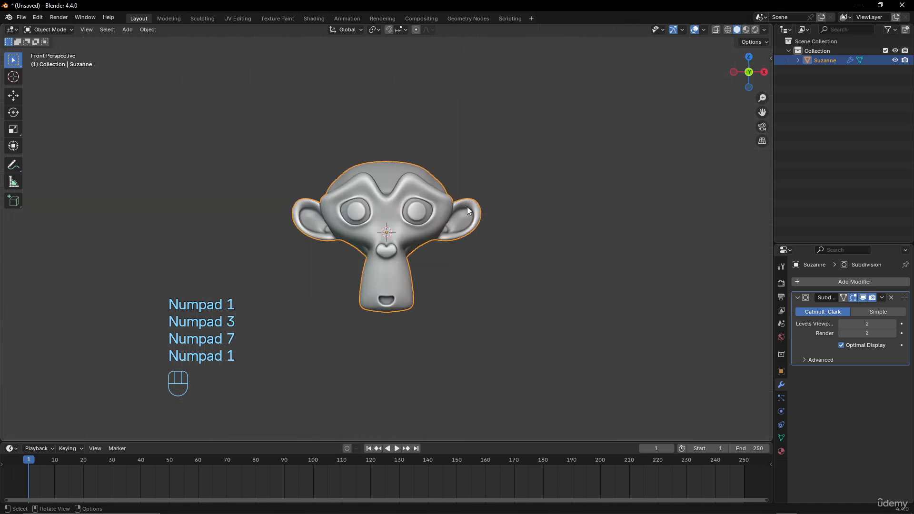
pyautogui.press('KP_3')
pyautogui.press('KP_7')
pyautogui.press('KP_1')
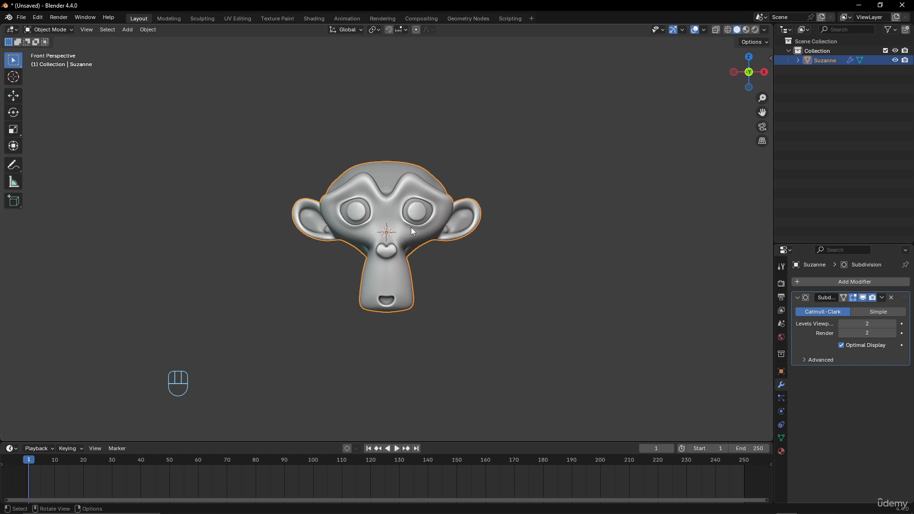
# View the monkey head from the opposite preset viewpoints: back, left and bottom
pyautogui.press('ctrl+KP_1')
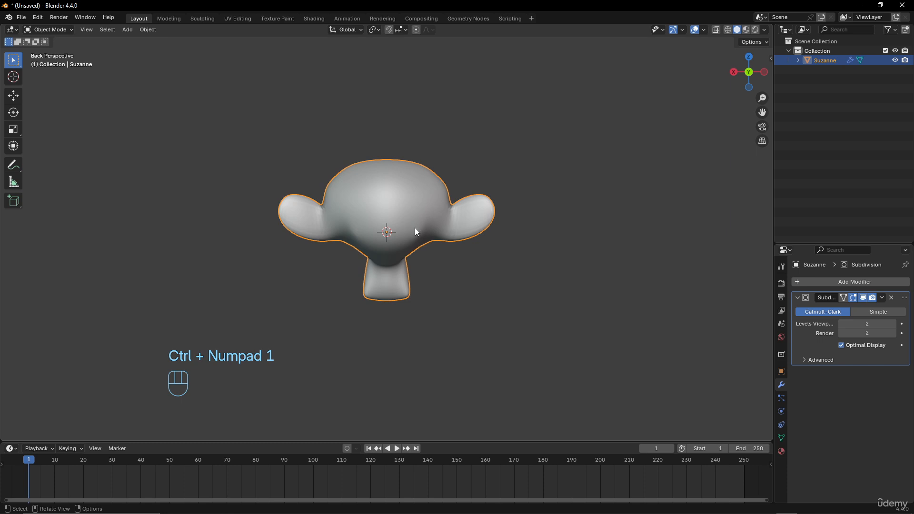
pyautogui.press('ctrl')
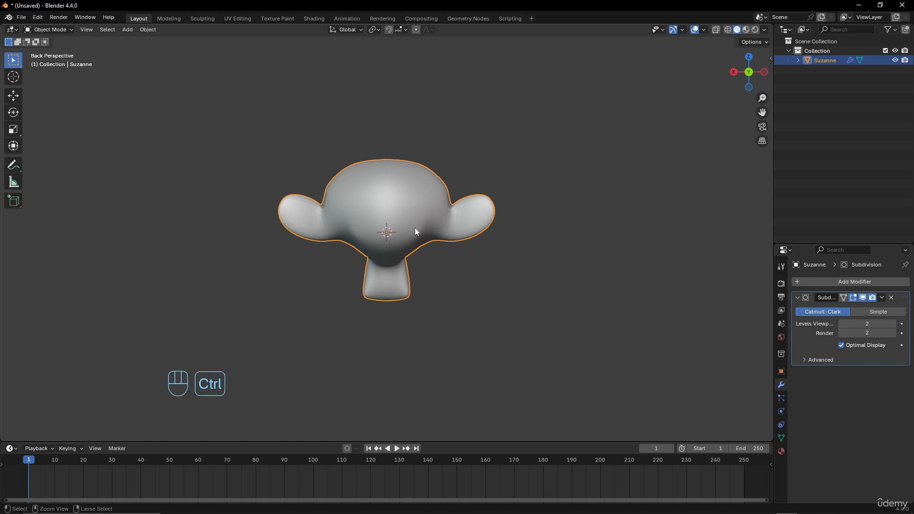
pyautogui.press('ctrl+KP_3')
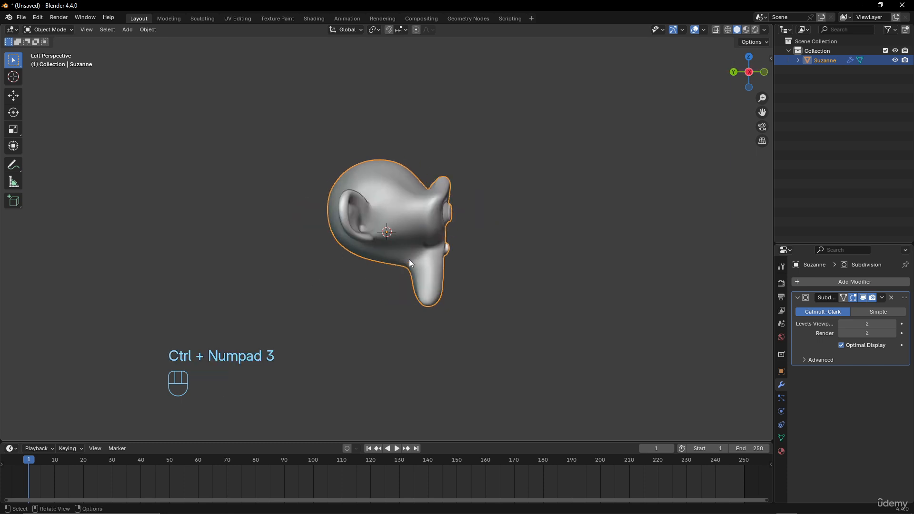
pyautogui.press('ctrl')
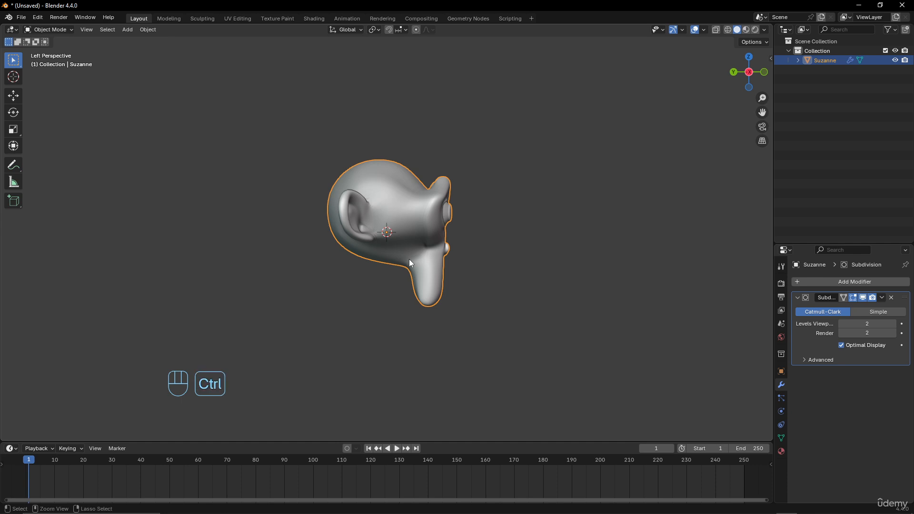
pyautogui.press('ctrl+KP_7')
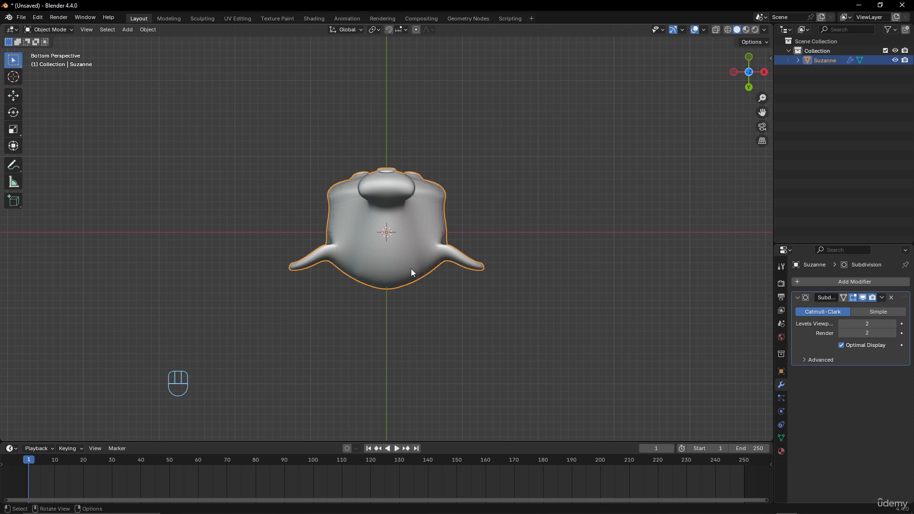
# Return to a free perspective of the monkey head's face, zoomed out enough to show the surrounding grid
pyautogui.moveTo(412, 271); pyautogui.dragTo(549, 367, button='middle')
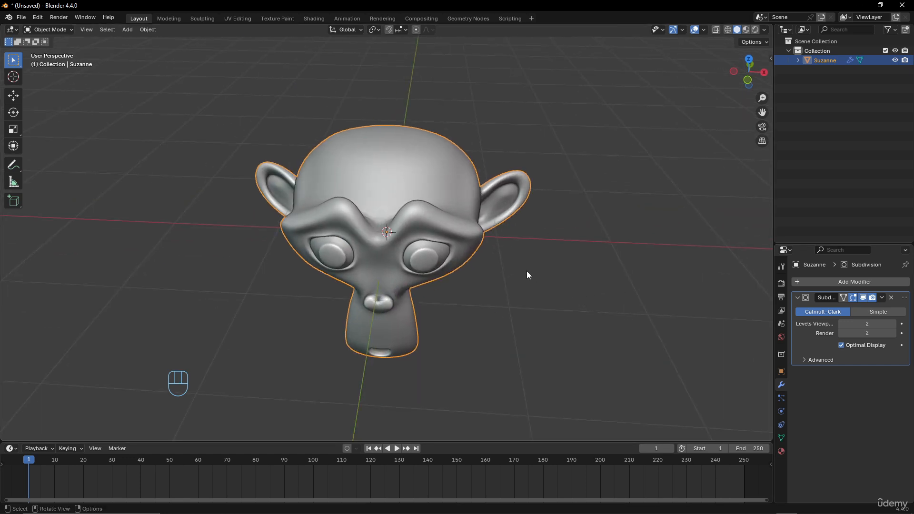
pyautogui.scroll(-4, 527, 276)
pyautogui.scroll(2, 526, 275)
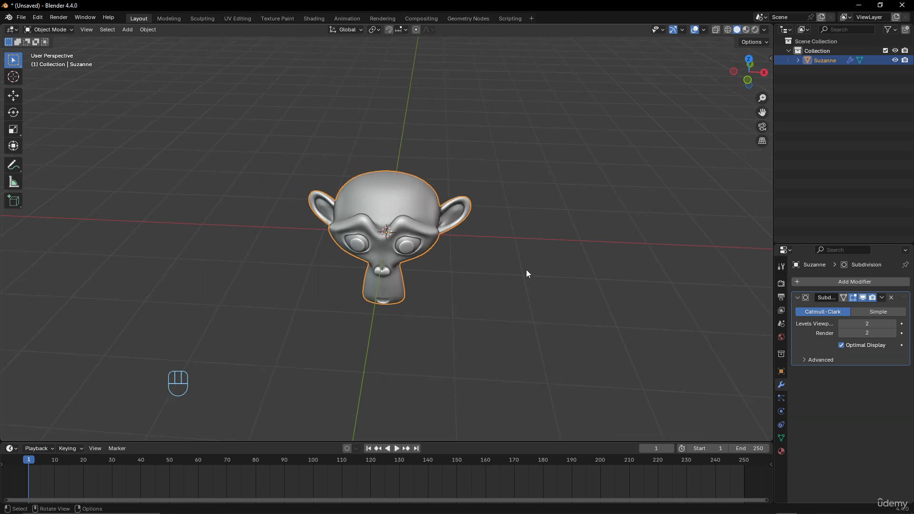
pyautogui.moveTo(527, 271)
pyautogui.mouseDown(button='middle')
pyautogui.moveTo(460, 260)
pyautogui.moveTo(542, 266)
pyautogui.mouseUp(button='middle')
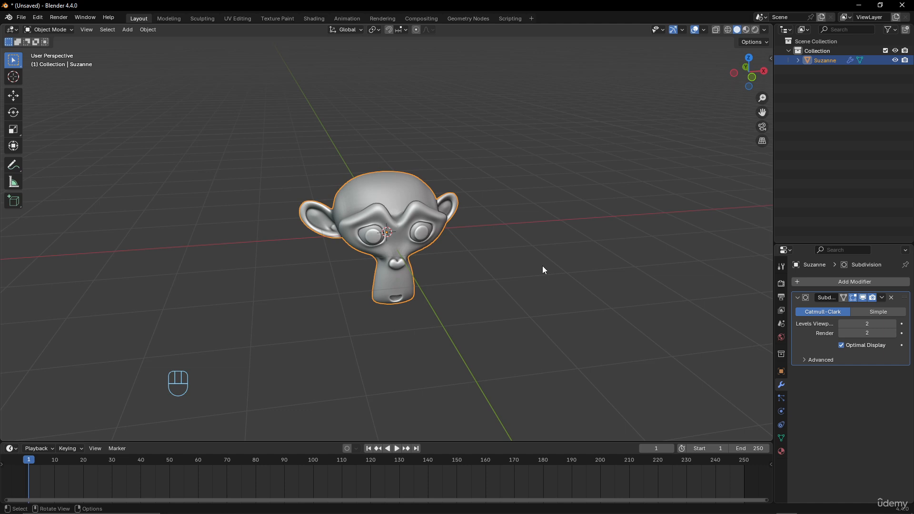
# Orbit the view to the left in fixed increments, circling the monkey head
pyautogui.press('KP_4')
pyautogui.press('KP_4')
pyautogui.press('KP_4')
pyautogui.press('KP_4')
pyautogui.press('KP_4')
pyautogui.press('KP_4')
pyautogui.press('KP_4')
pyautogui.press('KP_4')
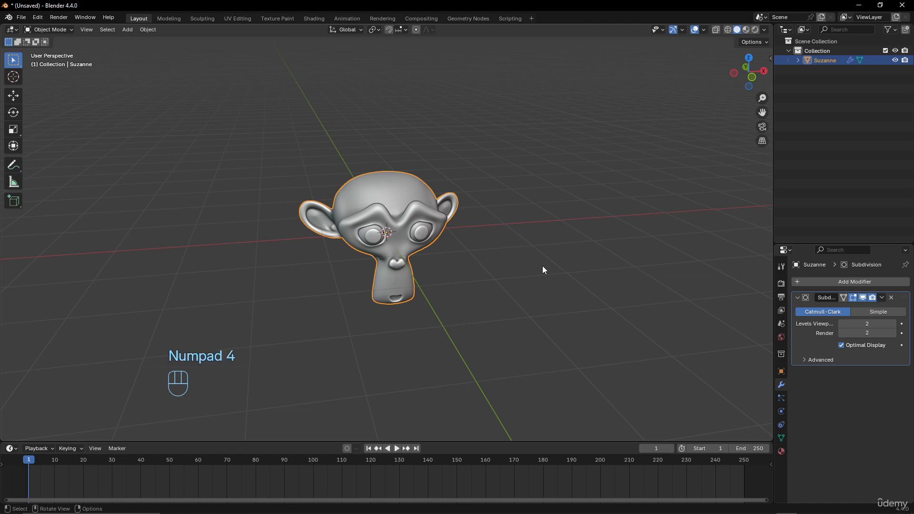
pyautogui.press('KP_4')
pyautogui.press('KP_4')
pyautogui.press('KP_4')
pyautogui.press('KP_4')
pyautogui.press('KP_4')
pyautogui.press('KP_4')
pyautogui.press('KP_4')
pyautogui.press('KP_4')
pyautogui.press('KP_4')
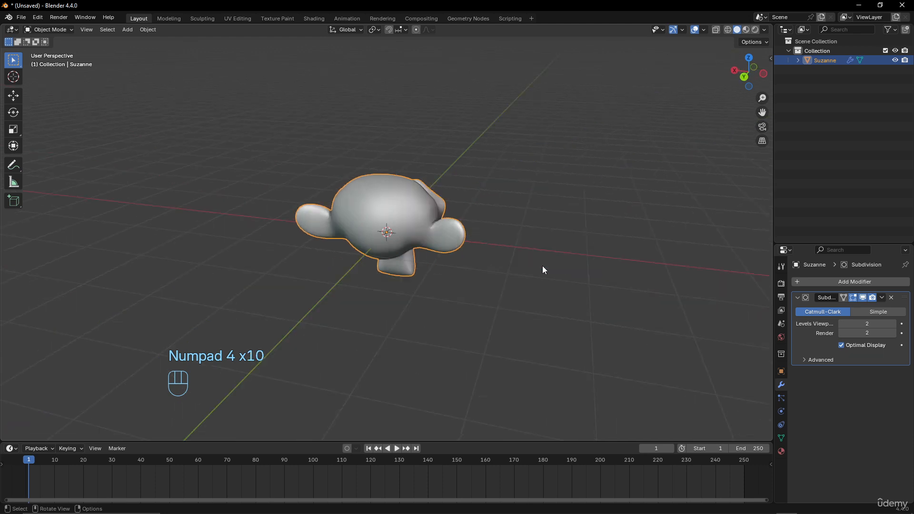
pyautogui.press('KP_4')
pyautogui.press('KP_4')
pyautogui.press('KP_4')
pyautogui.press('KP_4')
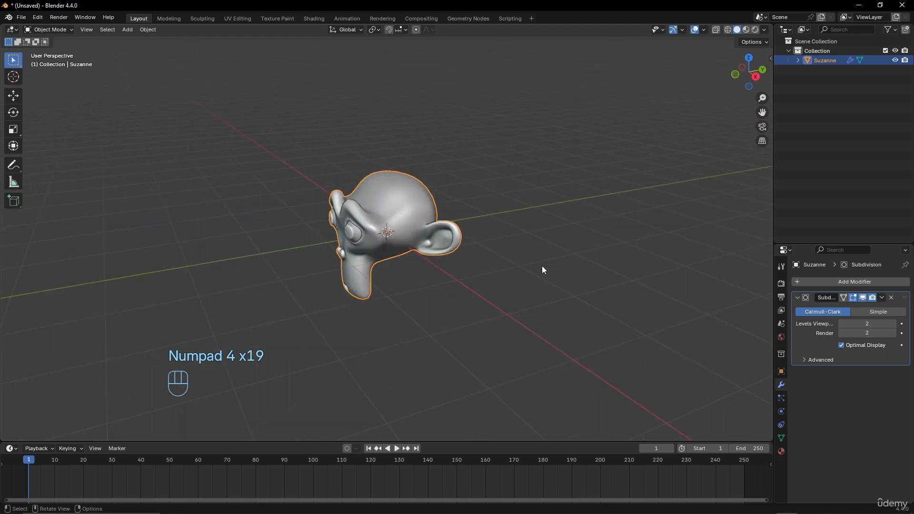
# Orbit the view to the right in fixed increments, circling back around the monkey head
pyautogui.press('KP_6')
pyautogui.press('KP_6')
pyautogui.press('KP_6')
pyautogui.press('KP_6')
pyautogui.press('KP_6')
pyautogui.press('KP_6')
pyautogui.press('KP_6')
pyautogui.press('KP_6')
pyautogui.press('KP_6')
pyautogui.press('KP_6')
pyautogui.press('KP_6')
pyautogui.press('KP_6')
pyautogui.press('KP_6')
pyautogui.press('KP_6')
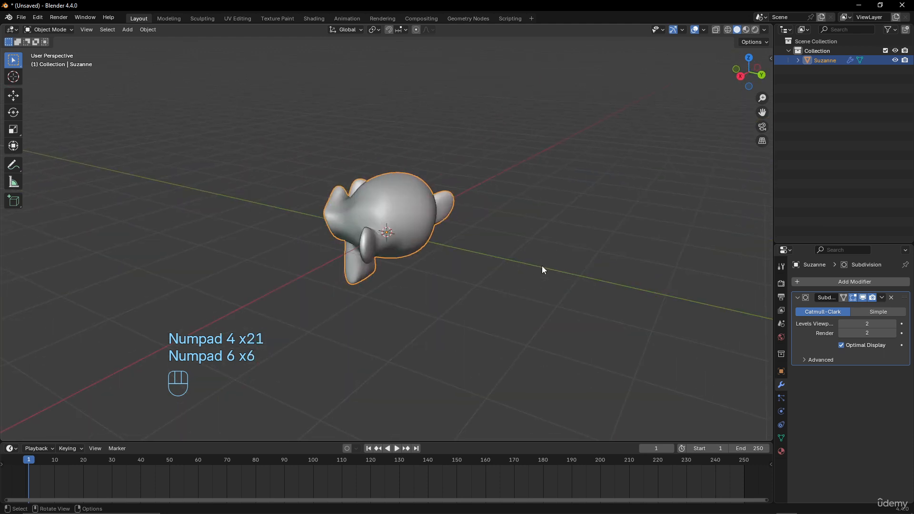
pyautogui.press('KP_6')
pyautogui.press('KP_6')
pyautogui.press('KP_6')
pyautogui.press('KP_6')
pyautogui.press('KP_6')
pyautogui.press('KP_6')
pyautogui.press('KP_6')
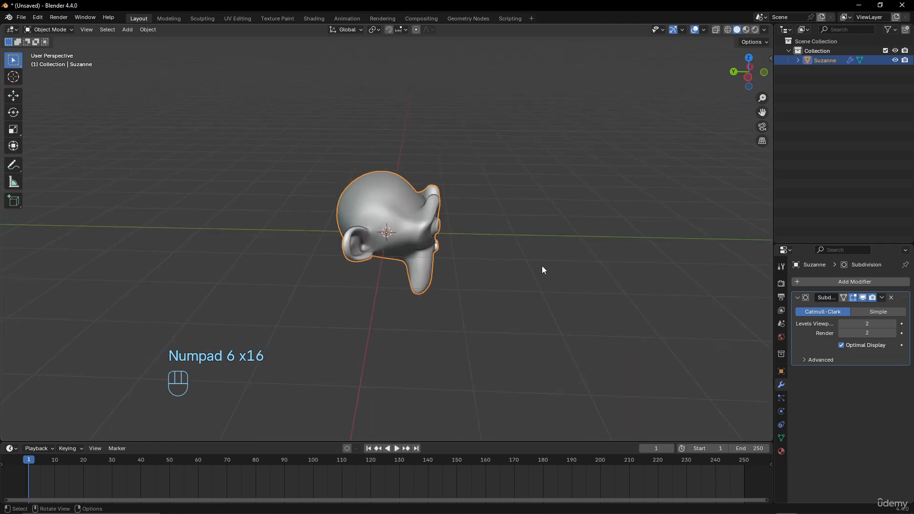
# Orbit the view upward in fixed increments to look over the top of the monkey head
pyautogui.press('KP_8')
pyautogui.press('KP_8')
pyautogui.press('KP_8')
pyautogui.press('KP_8')
pyautogui.press('KP_8')
pyautogui.press('KP_8')
pyautogui.press('KP_8')
pyautogui.press('KP_8')
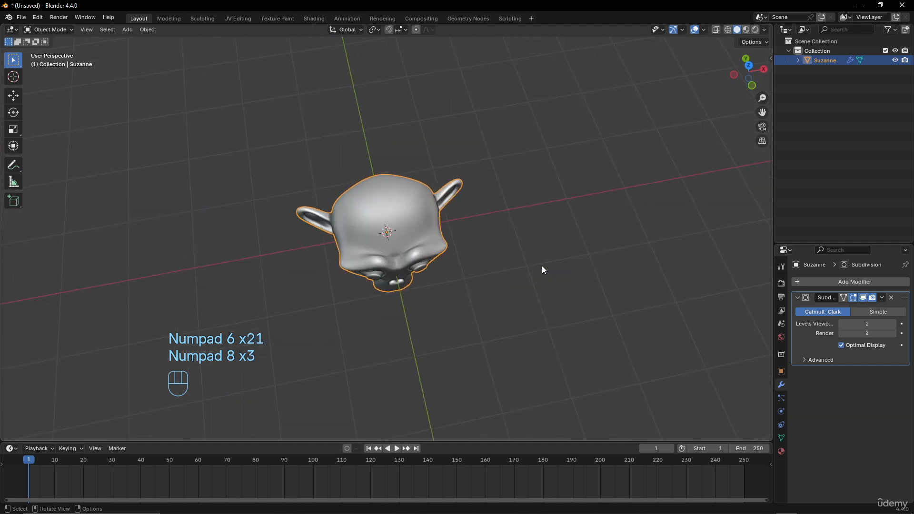
# Orbit the view downward in fixed increments until the monkey head is seen from below
pyautogui.press('KP_2')
pyautogui.press('KP_2')
pyautogui.press('KP_2')
pyautogui.press('KP_2')
pyautogui.press('KP_2')
pyautogui.press('KP_2')
pyautogui.press('KP_2')
pyautogui.press('KP_2')
pyautogui.press('KP_2')
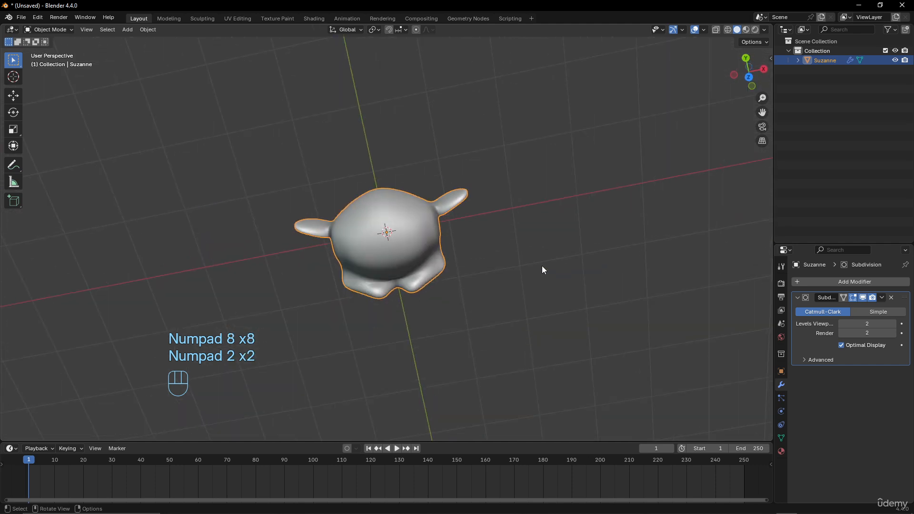
pyautogui.press('KP_2')
pyautogui.press('KP_2')
pyautogui.press('KP_2')
pyautogui.press('KP_2')
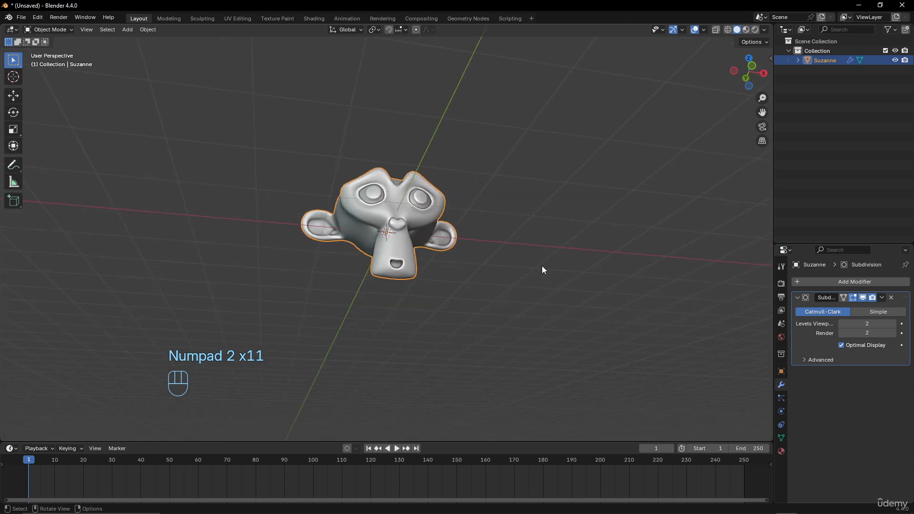
# Orbit a few increments to the left while looking at the underside of the monkey head
pyautogui.press('KP_4')
pyautogui.press('KP_4')
pyautogui.press('KP_4')
pyautogui.press('KP_4')
pyautogui.press('KP_4')
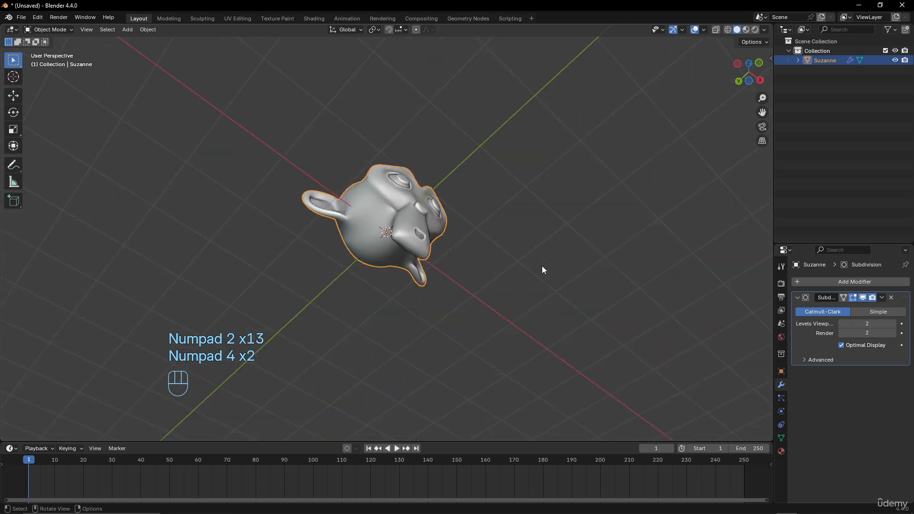
# Orbit freely above the grid and adjust the zoom to inspect the monkey head from several front angles
pyautogui.moveTo(541, 266); pyautogui.dragTo(298, 180, button='middle')
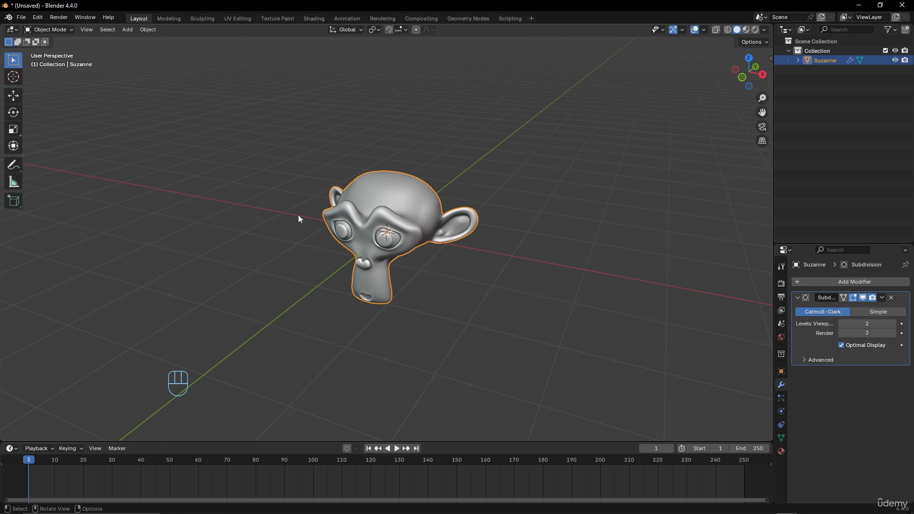
pyautogui.scroll(-4, 424, 275)
pyautogui.scroll(2, 423, 275)
pyautogui.moveTo(417, 285); pyautogui.dragTo(466, 305, button='middle')
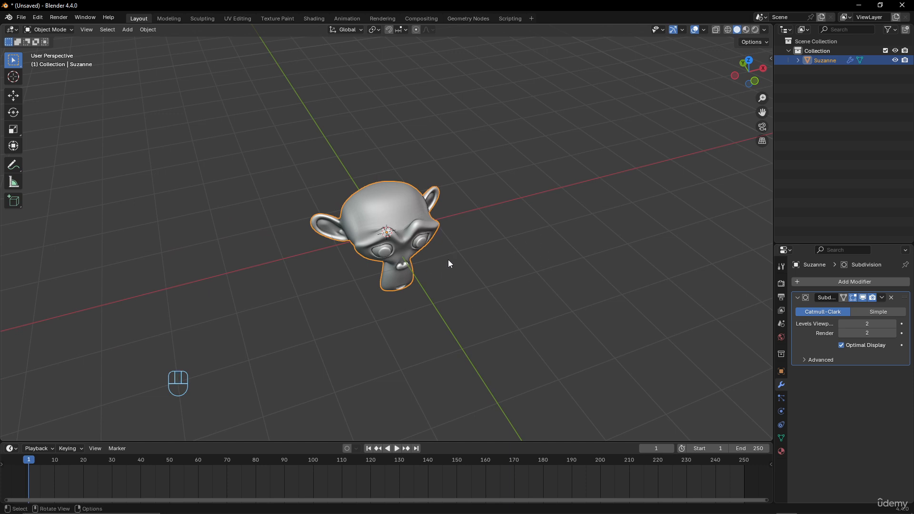
pyautogui.scroll(2, 461, 268)
pyautogui.moveTo(461, 268); pyautogui.dragTo(487, 249, button='middle')
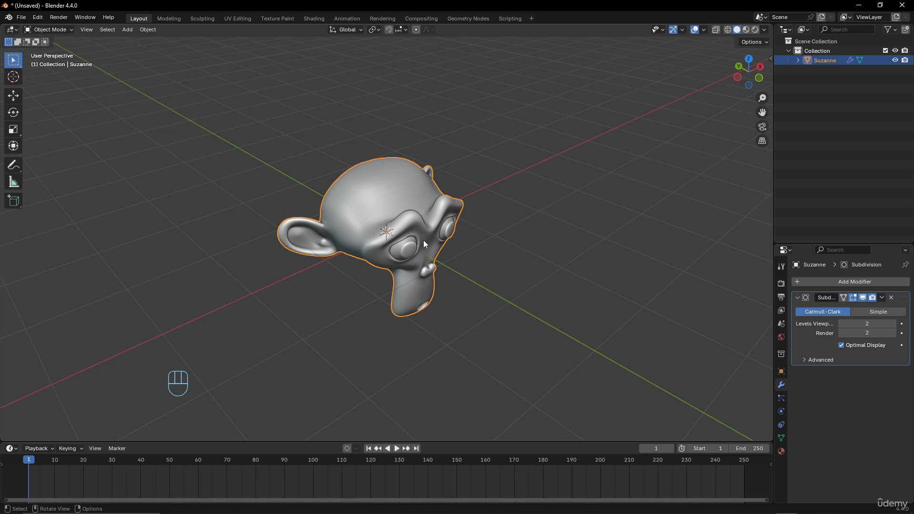
# Flip the view to the opposite side of the monkey head, then orbit back to its face
pyautogui.press('KP_9')
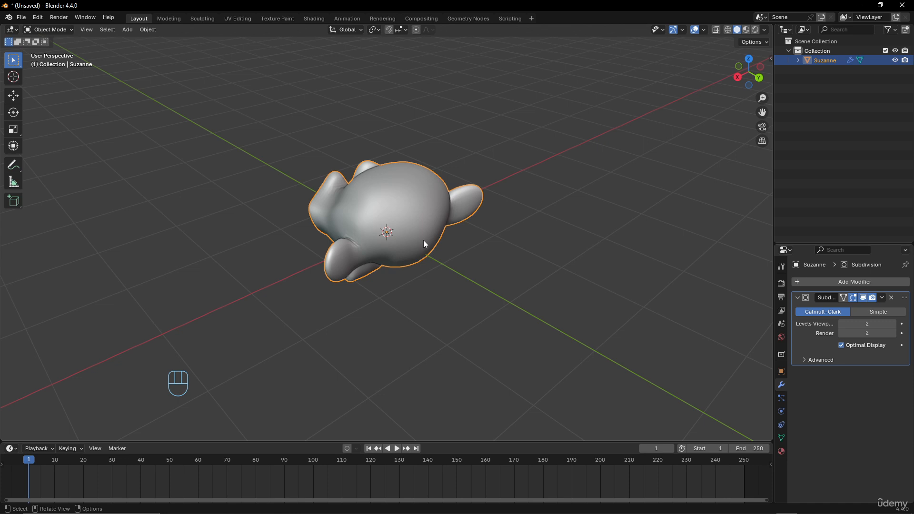
pyautogui.moveTo(423, 239); pyautogui.dragTo(555, 244, button='middle')
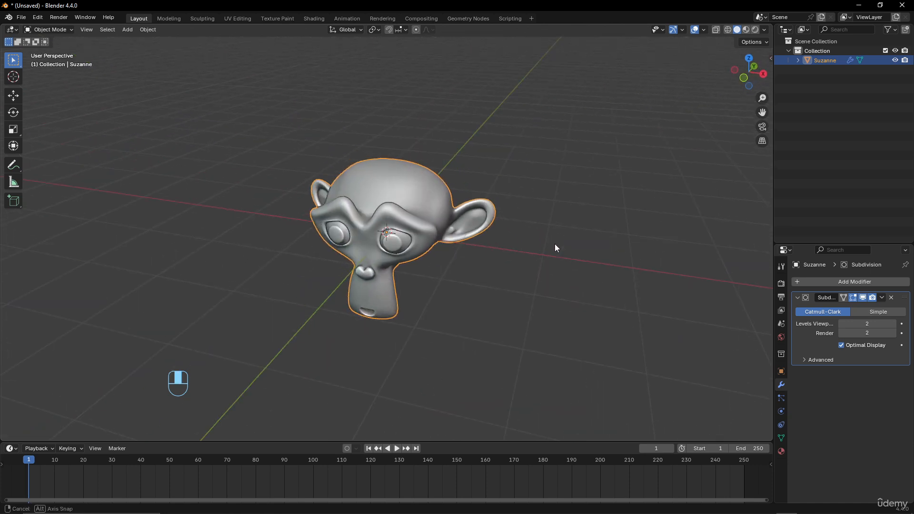
# Zoom in close on the monkey head's face and back out, trying stepwise, continuous and navigation gizmo zooming
pyautogui.scroll(5, 433, 228)
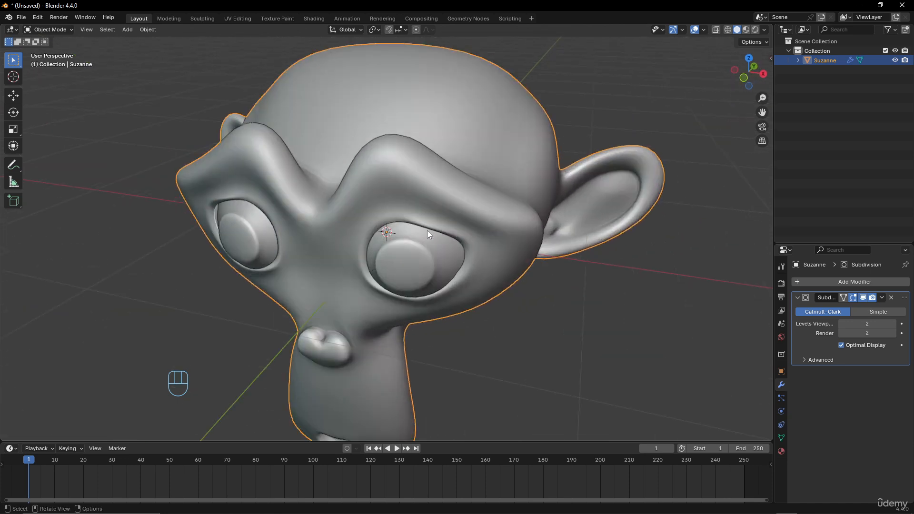
pyautogui.scroll(-4, 427, 231)
pyautogui.scroll(2, 425, 230)
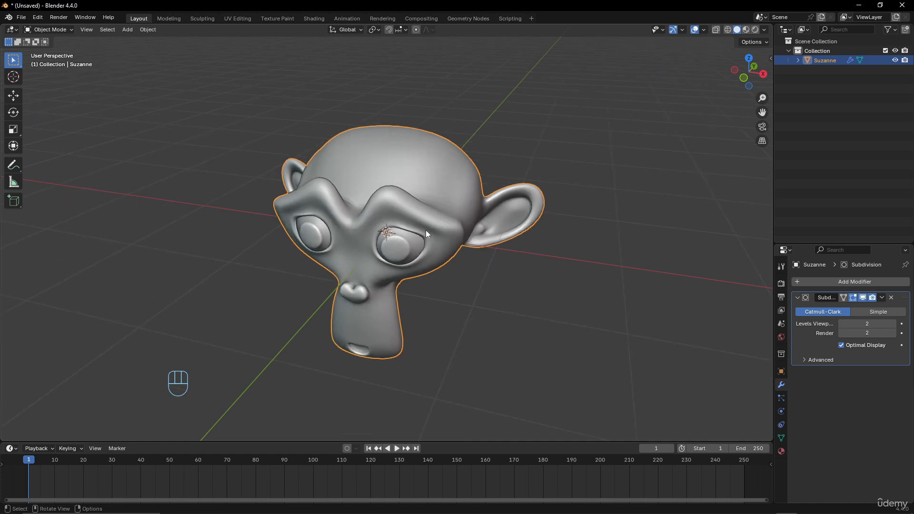
pyautogui.scroll(-3, 426, 230)
pyautogui.keyDown('ctrl'); pyautogui.moveTo(418, 213); pyautogui.dragTo(399, 199, button='middle'); pyautogui.keyUp('ctrl')
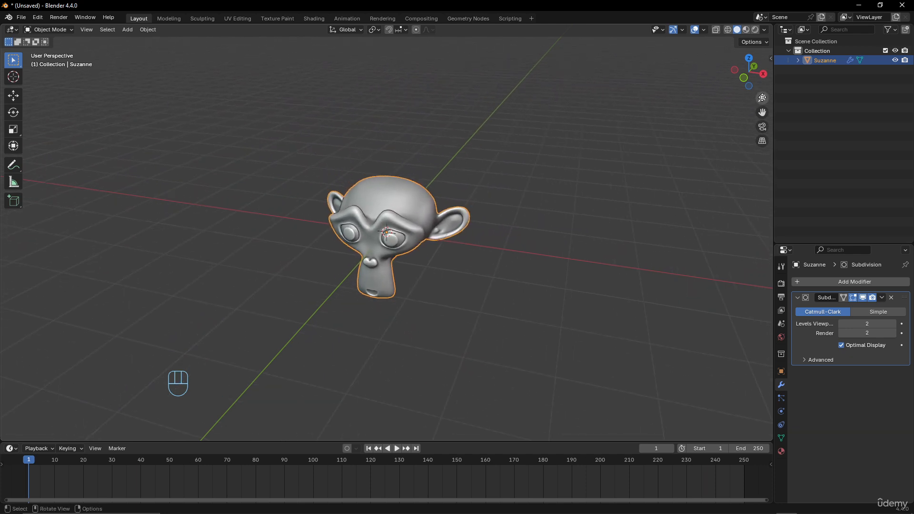
pyautogui.moveTo(762, 97); pyautogui.dragTo(407, 227)
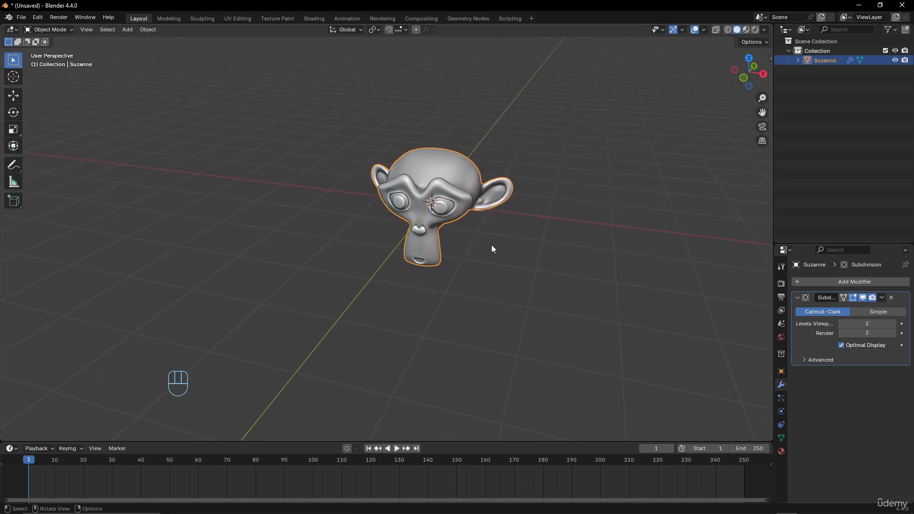
# Pan the view sideways to shift the monkey head across the viewport
pyautogui.keyDown('shift'); pyautogui.moveTo(481, 236); pyautogui.dragTo(579, 236, button='middle'); pyautogui.keyUp('shift')
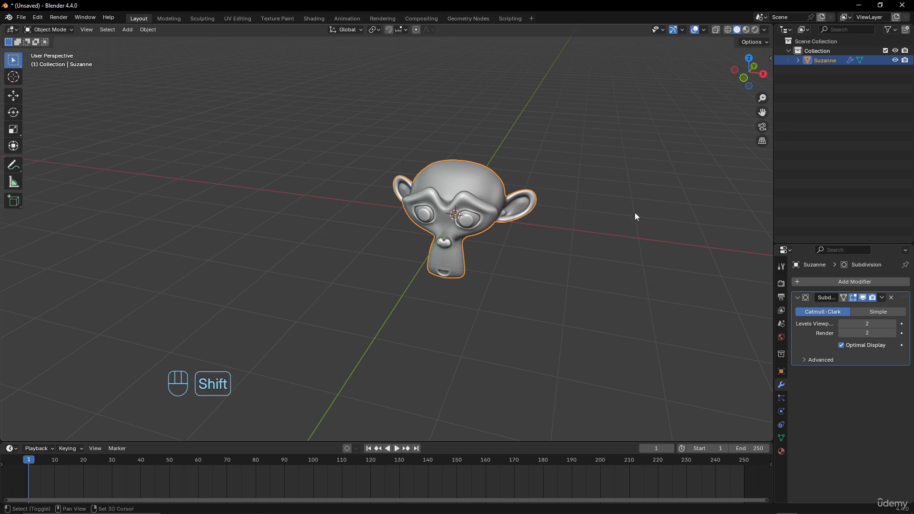
pyautogui.keyDown('shift'); pyautogui.moveTo(635, 213); pyautogui.dragTo(501, 230, button='middle'); pyautogui.keyUp('shift')
# Add a camera to the scene and align it to the current perspective of the monkey head
pyautogui.hotkey('shift', 'a')
pyautogui.moveTo(502, 233)
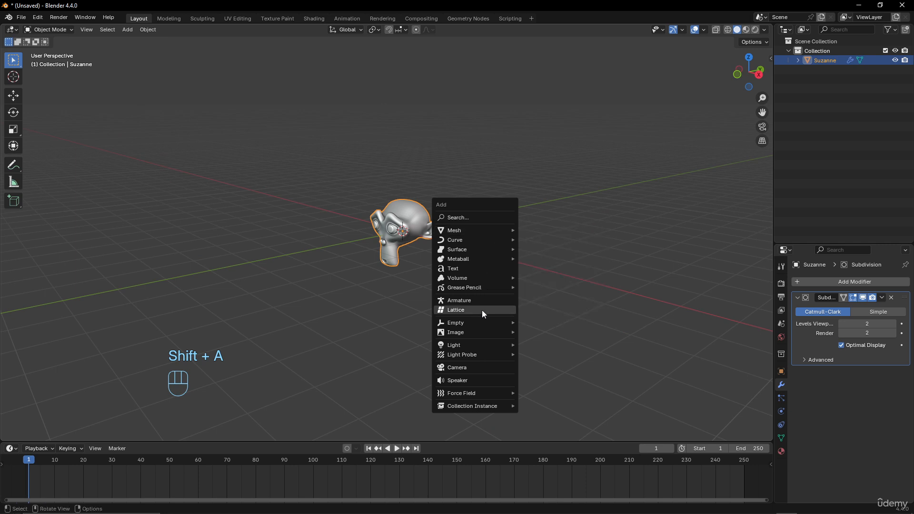
pyautogui.click(475, 368)
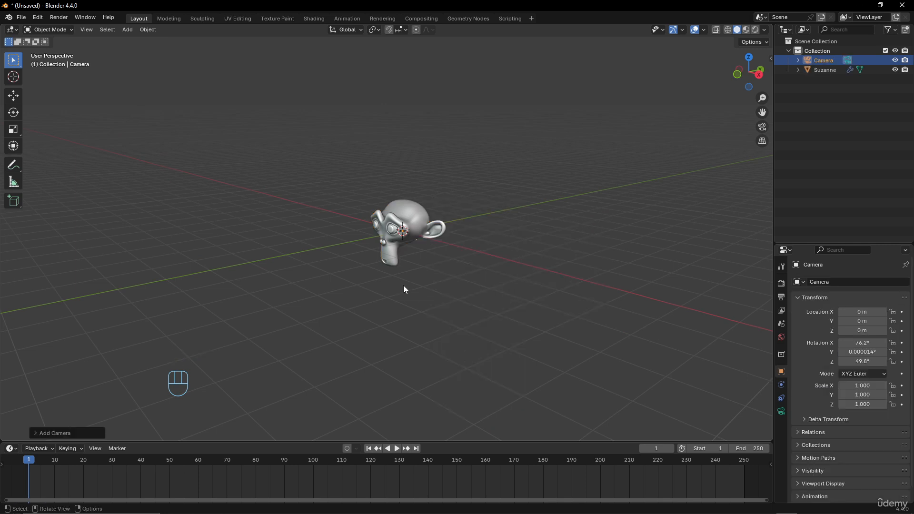
pyautogui.moveTo(404, 288); pyautogui.dragTo(423, 302, button='middle')
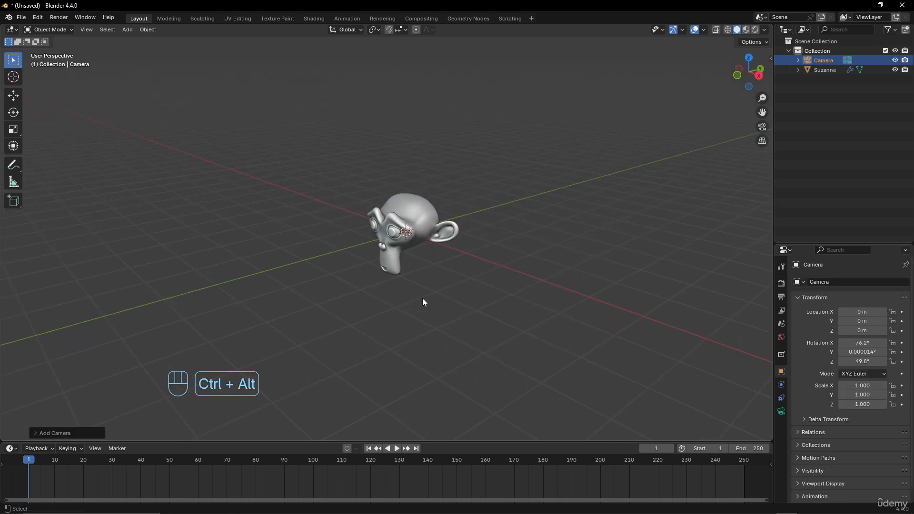
pyautogui.press('ctrl+alt+KP_0')
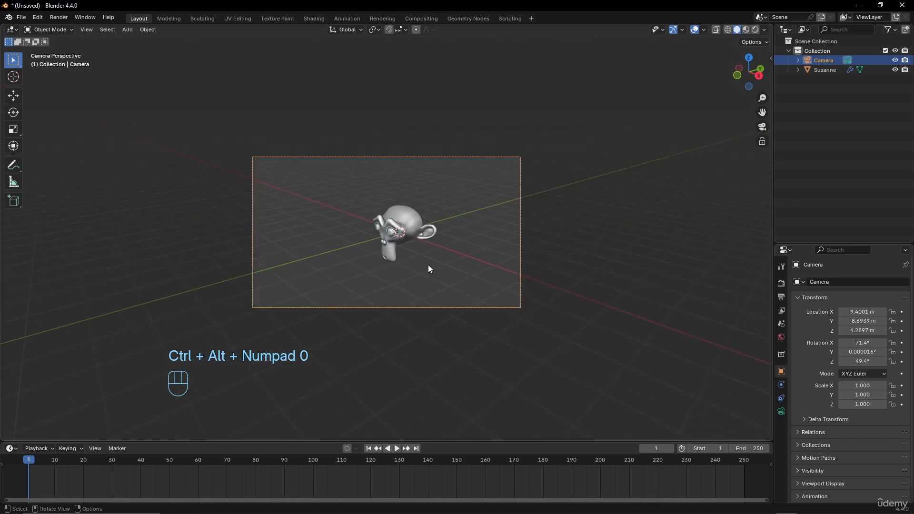
# Orbit out of the camera view to see the camera beside the monkey head, then toggle the camera view on and off
pyautogui.moveTo(428, 267); pyautogui.dragTo(519, 229, button='middle')
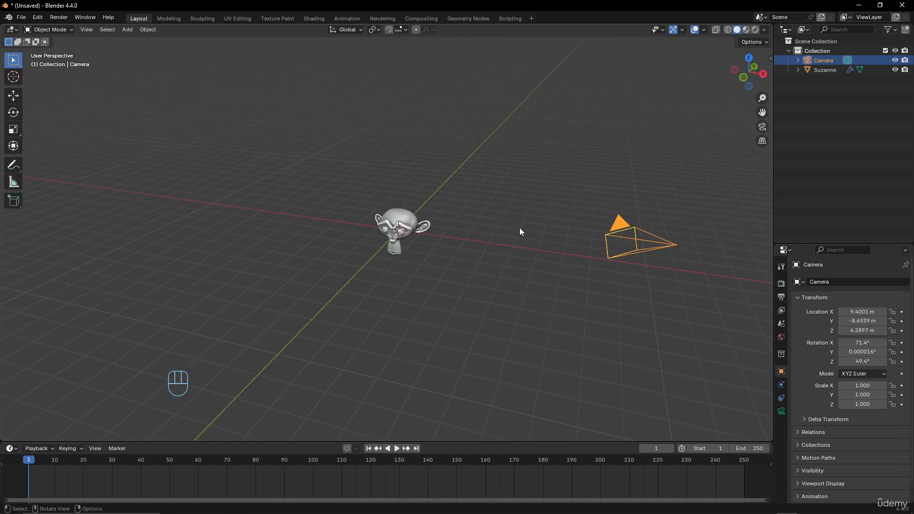
pyautogui.moveTo(436, 233); pyautogui.dragTo(449, 235, button='middle')
pyautogui.scroll(3, 445, 243)
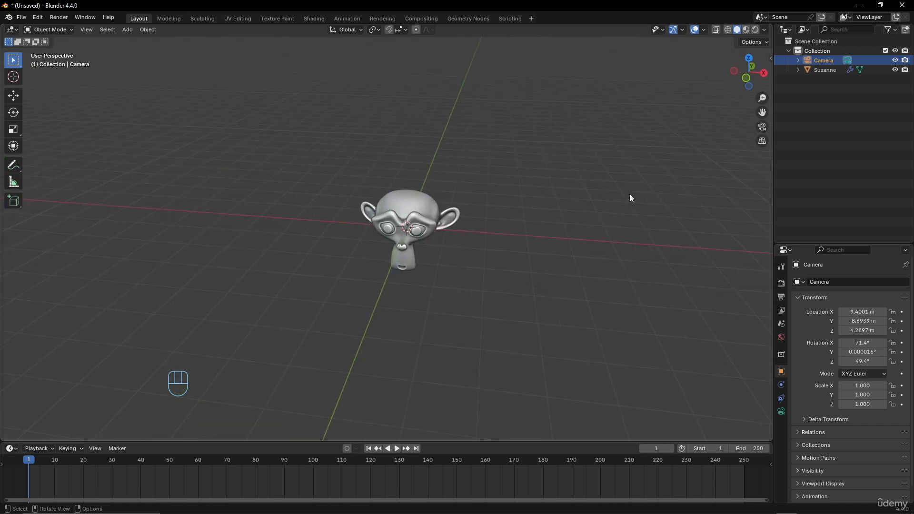
pyautogui.click(762, 127)
pyautogui.click(762, 126)
pyautogui.press('KP_0')
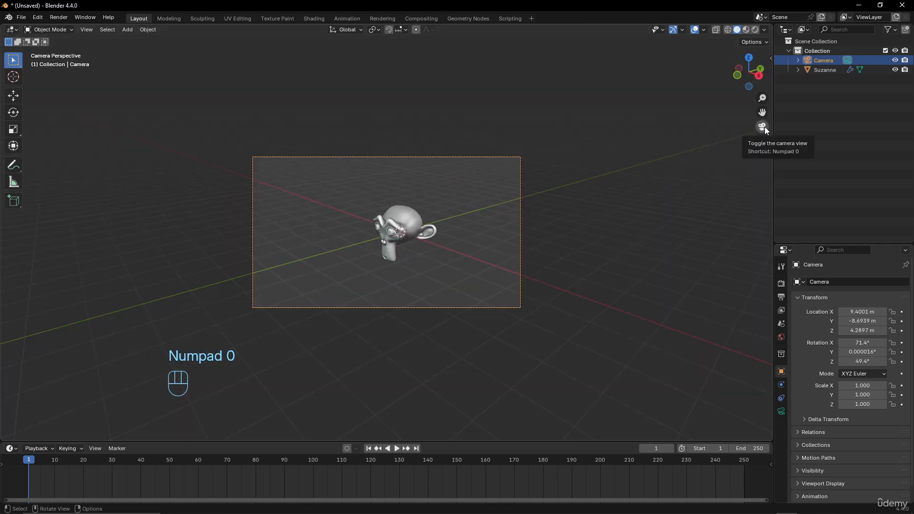
pyautogui.press('KP_0')
pyautogui.press('KP_0')
# Duplicate the camera to about X -3.5 m, Y -9.7 m, and rotate the copy around Z to about -21.3° toward the monkey head
pyautogui.moveTo(565, 208); pyautogui.dragTo(490, 314, button='middle')
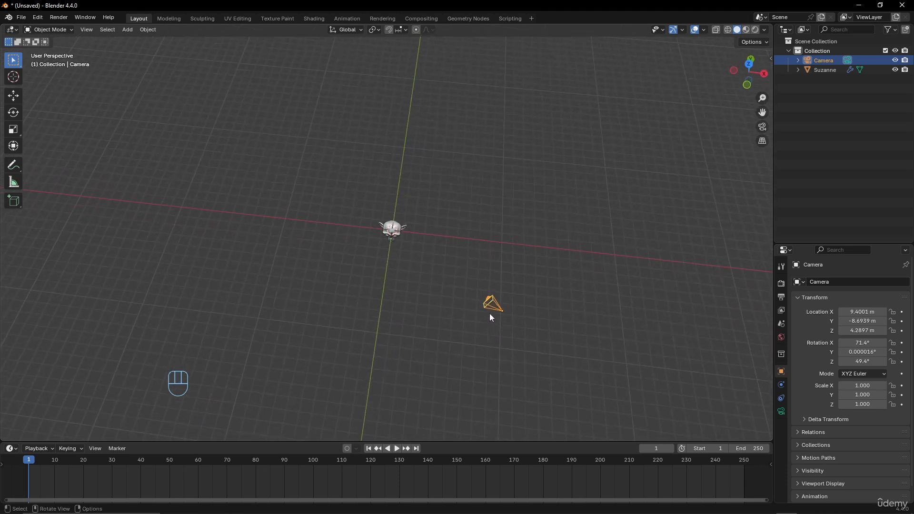
pyautogui.hotkey('shift', 'd')
pyautogui.click(321, 304)
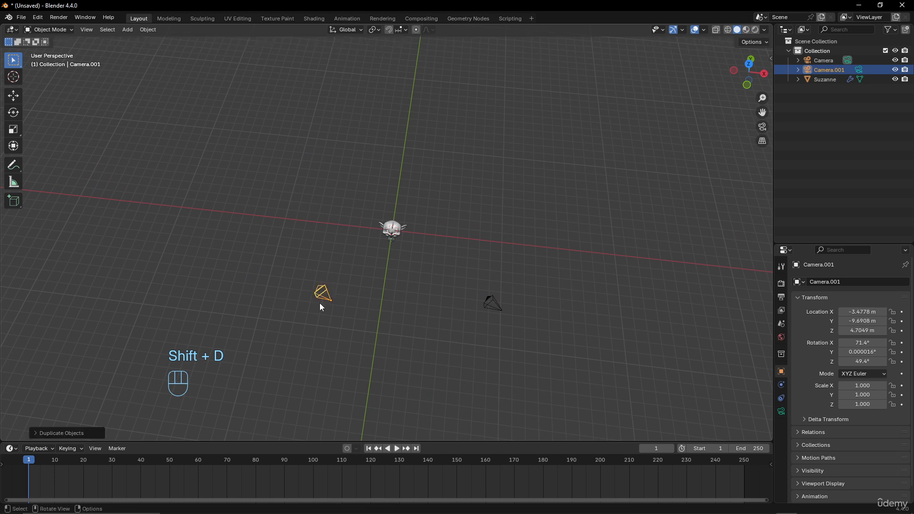
pyautogui.press('r')
pyautogui.press('z')
pyautogui.click(365, 355)
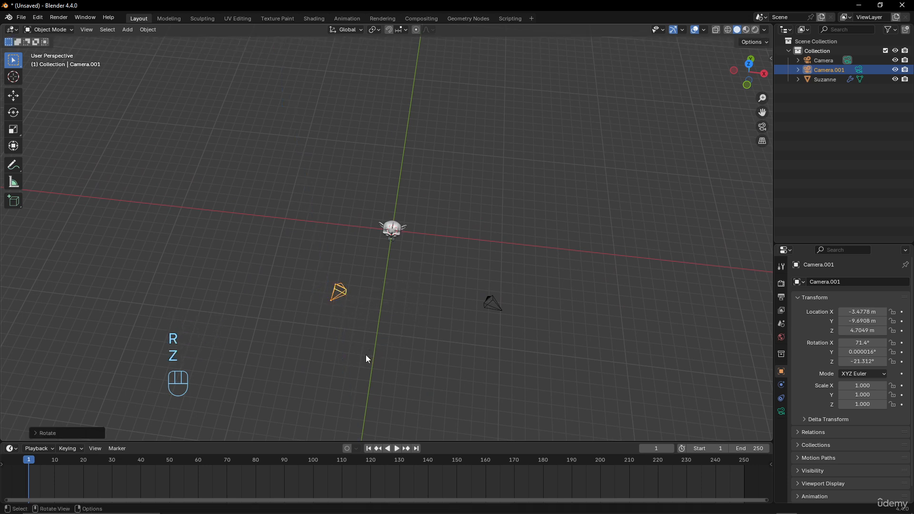
# Make the duplicated camera the active scene camera and look through it, then make the original camera active again
pyautogui.moveTo(382, 328); pyautogui.dragTo(376, 283, button='middle')
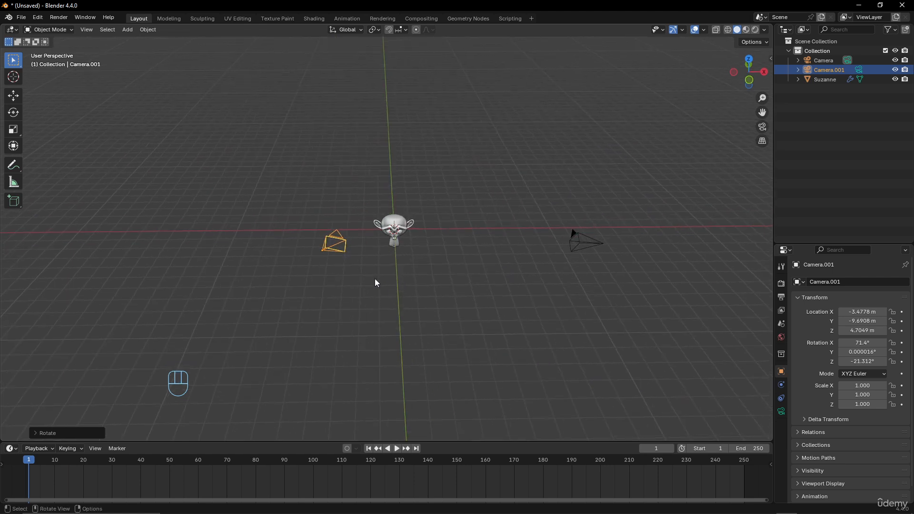
pyautogui.press('ctrl')
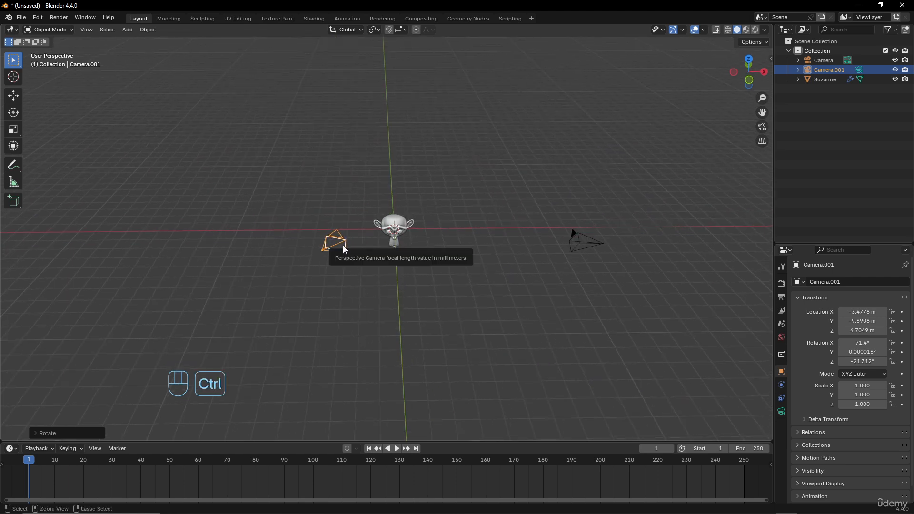
pyautogui.press('ctrl+KP_0')
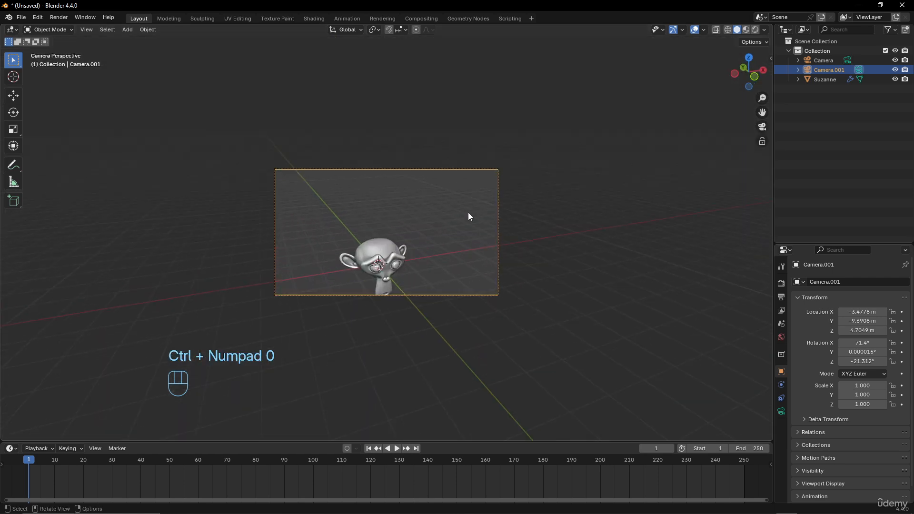
pyautogui.scroll(-3, 468, 223)
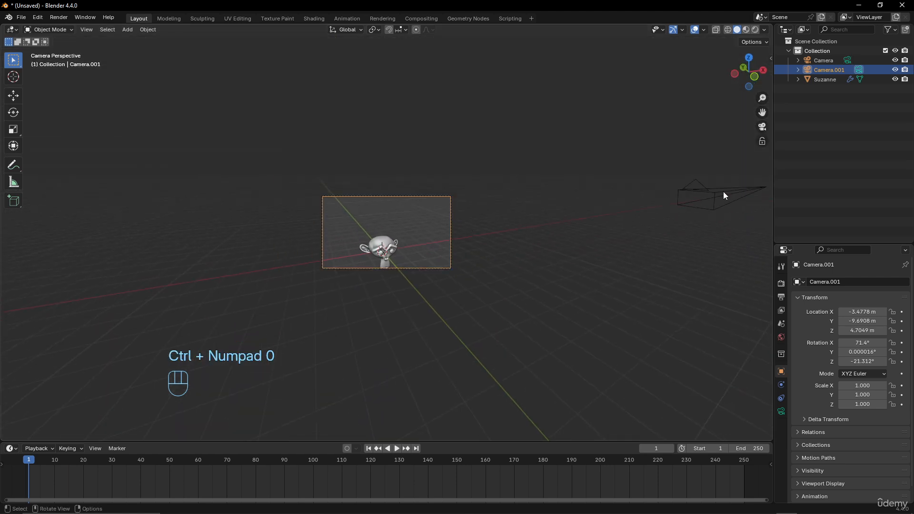
pyautogui.click(722, 192)
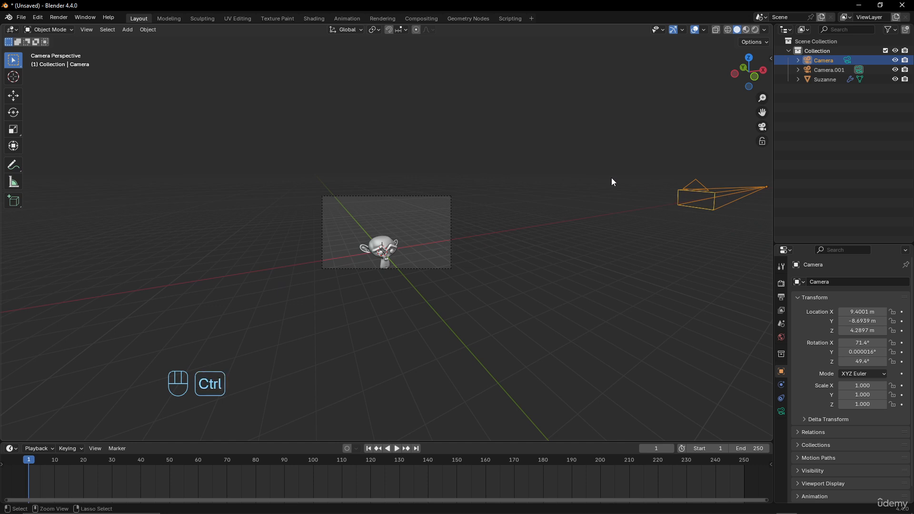
pyautogui.press('ctrl+KP_0')
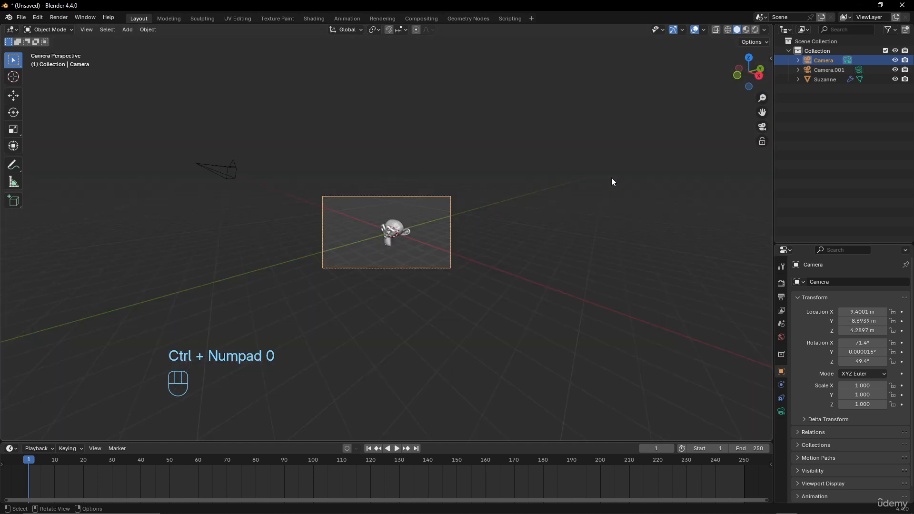
pyautogui.scroll(3, 415, 236)
# Leave the camera view and delete the duplicated camera, keeping the original one
pyautogui.moveTo(414, 232); pyautogui.dragTo(258, 189, button='middle')
pyautogui.hotkey('alt', 'a')
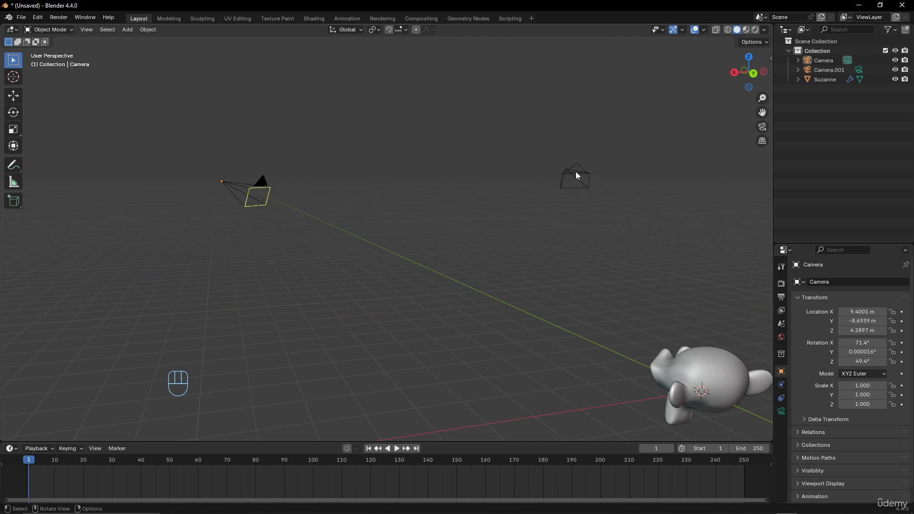
pyautogui.moveTo(576, 172); pyautogui.dragTo(607, 199, button='middle')
pyautogui.scroll(-3, 470, 185)
pyautogui.keyDown('shift'); pyautogui.click(325, 166); pyautogui.keyUp('shift')
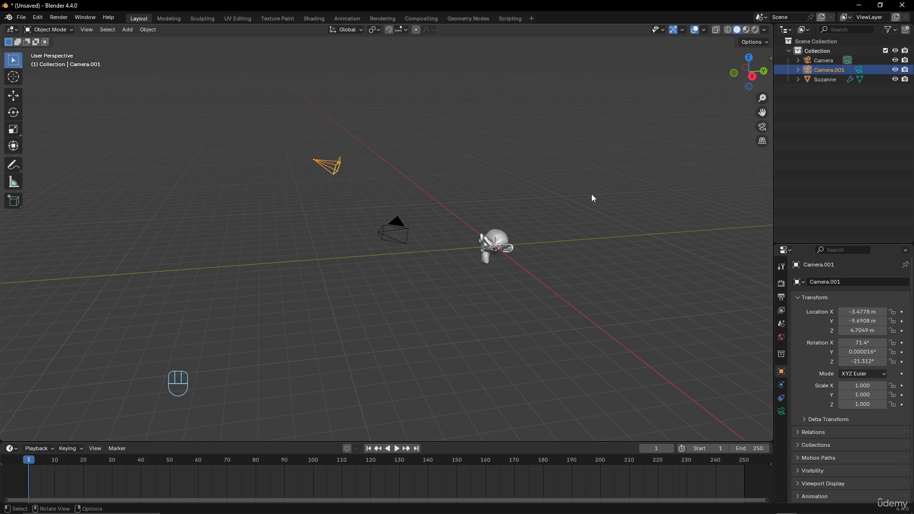
pyautogui.press('x')
pyautogui.click(376, 191)
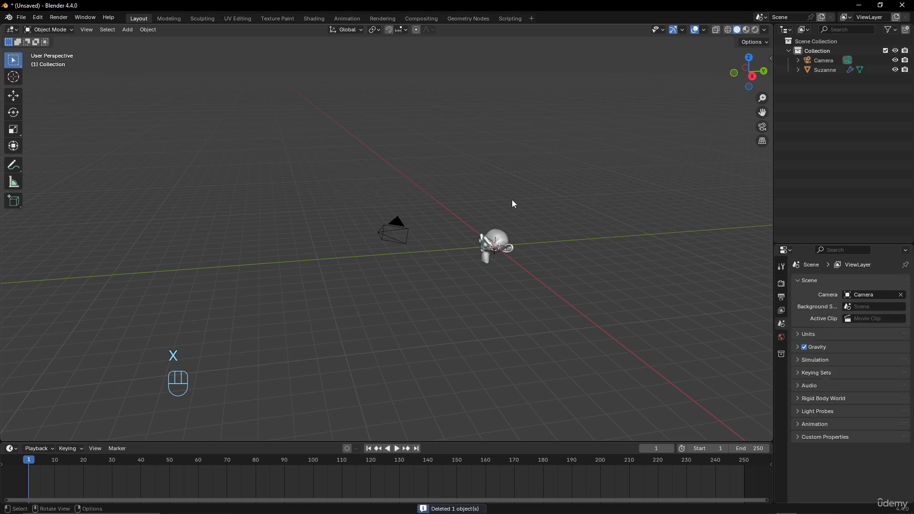
# Switch the viewport to orthographic projection and back to perspective while viewing the monkey head and camera
pyautogui.moveTo(512, 199); pyautogui.dragTo(679, 193, button='middle')
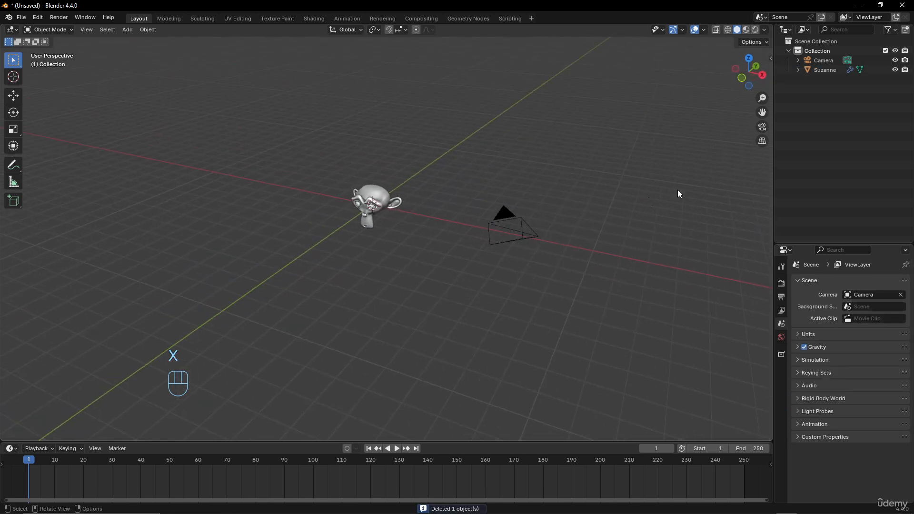
pyautogui.click(764, 145)
pyautogui.click(763, 145)
pyautogui.moveTo(538, 176); pyautogui.dragTo(519, 169, button='middle')
# Annotate the perspective view with two freehand lines converging toward the horizon and a small arrow at their meeting direction
pyautogui.click(13, 165)
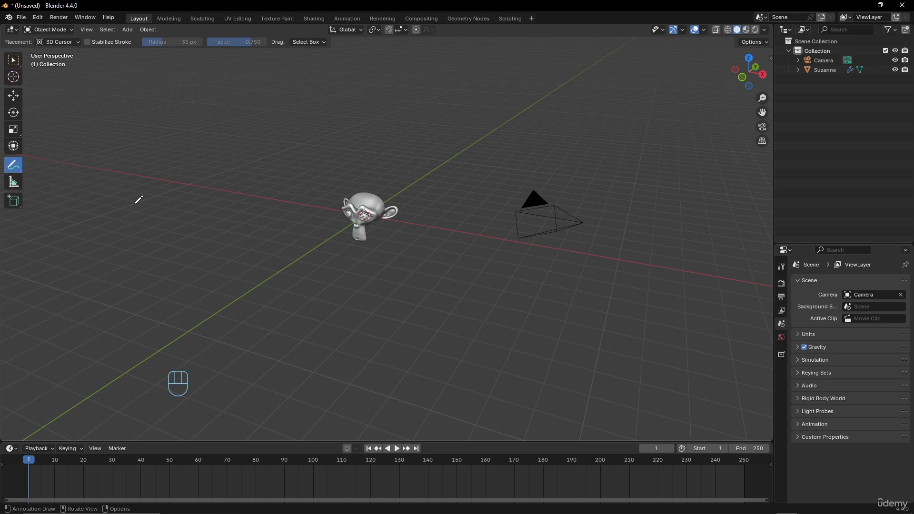
pyautogui.moveTo(125, 206)
pyautogui.mouseDown()
pyautogui.moveTo(582, 47)
pyautogui.moveTo(577, 53)
pyautogui.mouseUp()
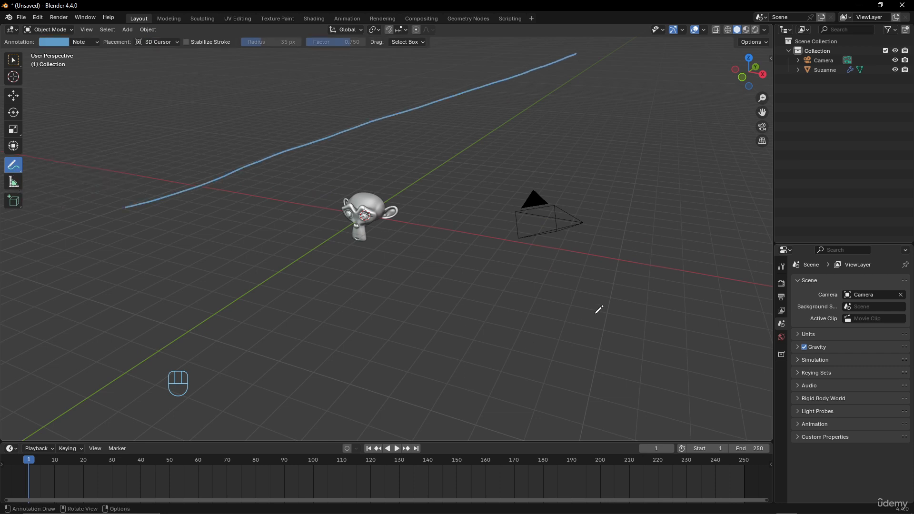
pyautogui.moveTo(598, 332)
pyautogui.mouseDown()
pyautogui.moveTo(658, 66)
pyautogui.moveTo(630, 53)
pyautogui.mouseUp()
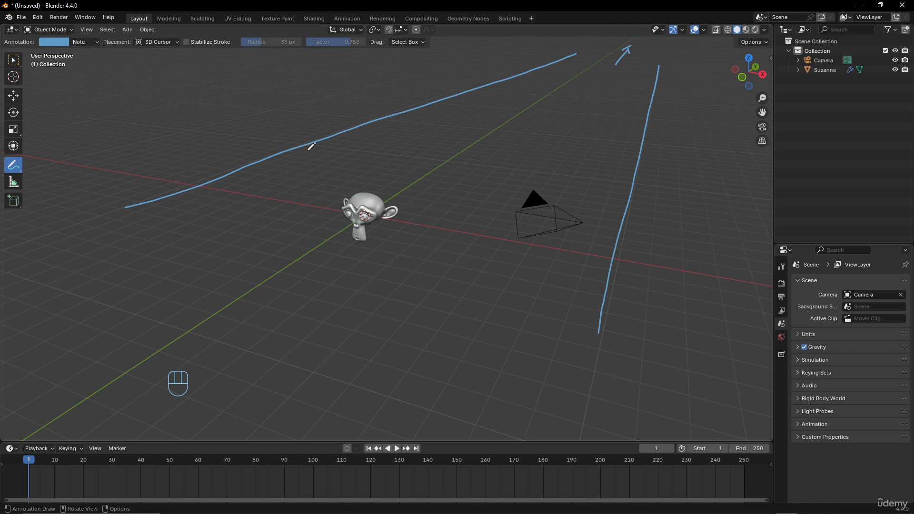
# Undo all the annotation strokes drawn over the perspective view
pyautogui.press('ctrl')
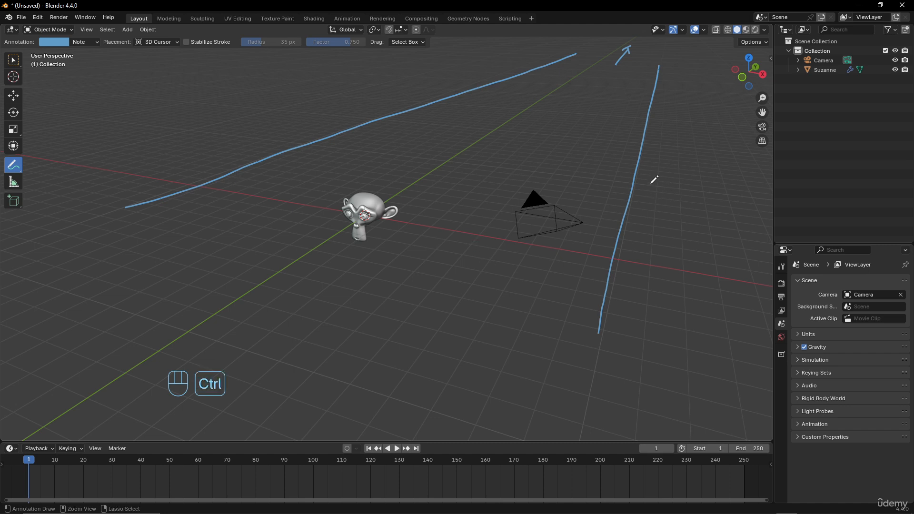
pyautogui.hotkey('ctrl', 'z')
pyautogui.hotkey('ctrl', 'z')
pyautogui.hotkey('ctrl', 'z')
pyautogui.hotkey('ctrl', 'z')
pyautogui.hotkey('ctrl', 'z')
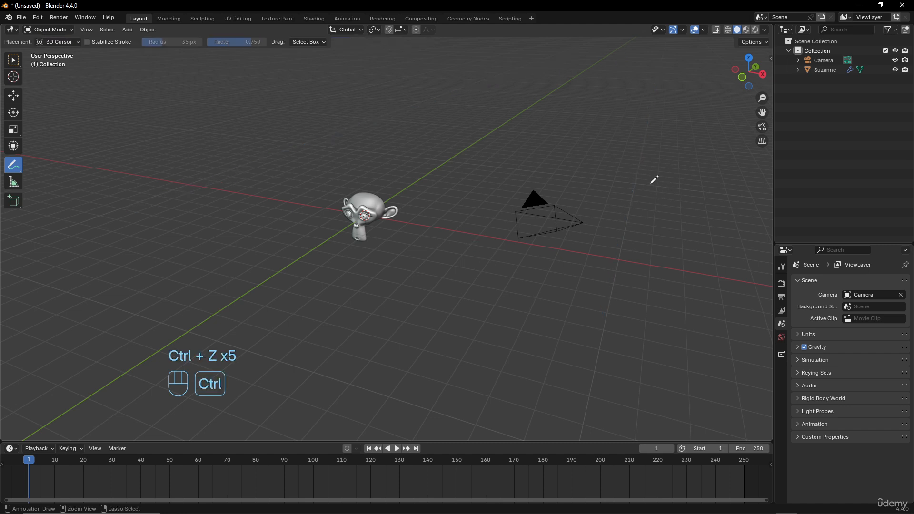
# Switch the viewport to orthographic projection and orbit slightly around the monkey head
pyautogui.click(762, 142)
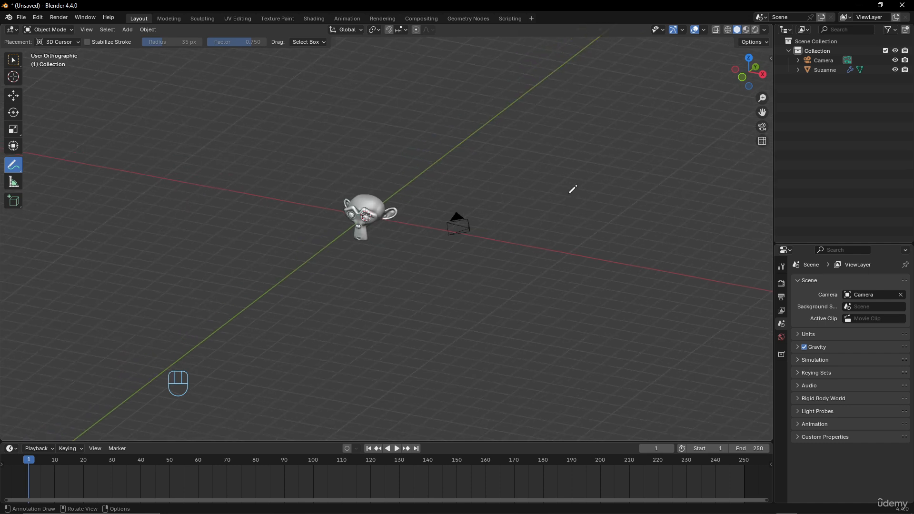
pyautogui.moveTo(547, 170); pyautogui.dragTo(546, 170)
pyautogui.moveTo(547, 170); pyautogui.dragTo(519, 237, button='middle')
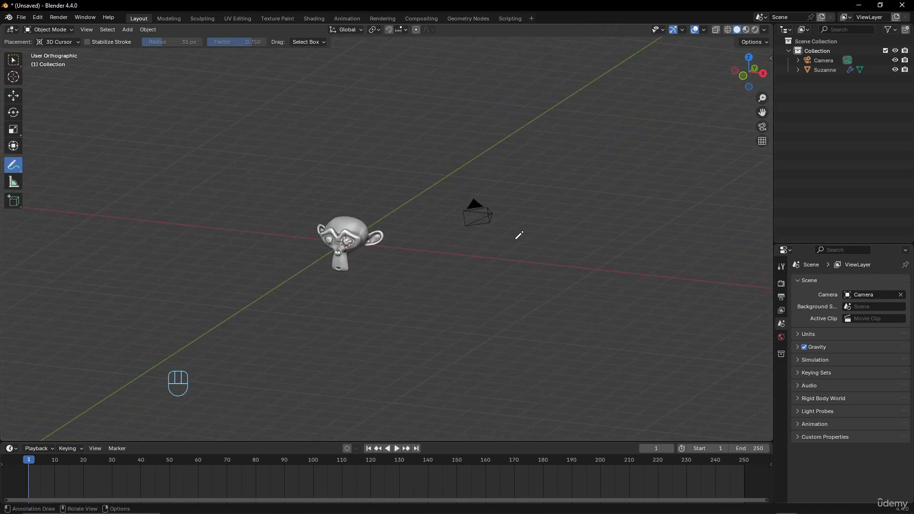
# Annotate a parallel line on each side of the Y axis, then erase both lines and return to the selection tool
pyautogui.moveTo(455, 286); pyautogui.dragTo(634, 159)
pyautogui.moveTo(201, 222); pyautogui.dragTo(434, 72)
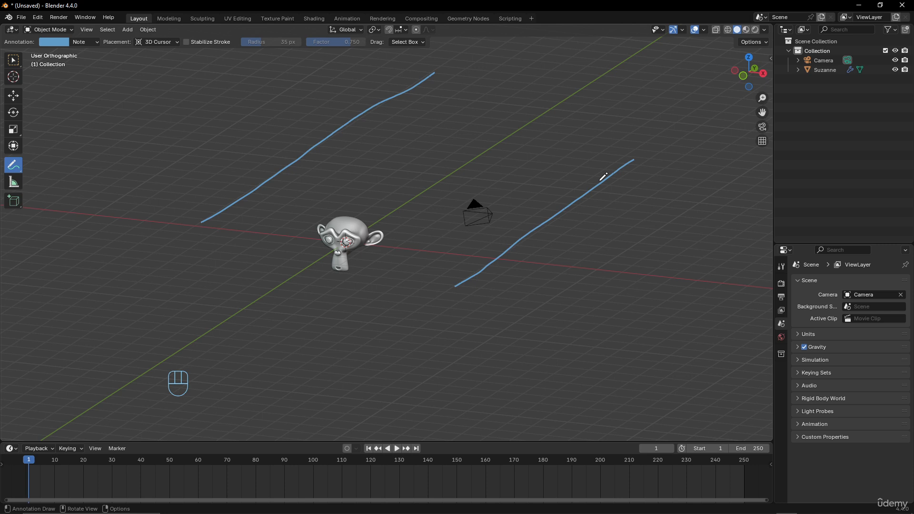
pyautogui.moveTo(630, 164)
pyautogui.keyDown('ctrl'); pyautogui.mouseDown()
pyautogui.moveTo(448, 294)
pyautogui.moveTo(569, 199)
pyautogui.moveTo(490, 71)
pyautogui.moveTo(398, 95)
pyautogui.moveTo(200, 227)
pyautogui.mouseUp(); pyautogui.keyUp('ctrl')
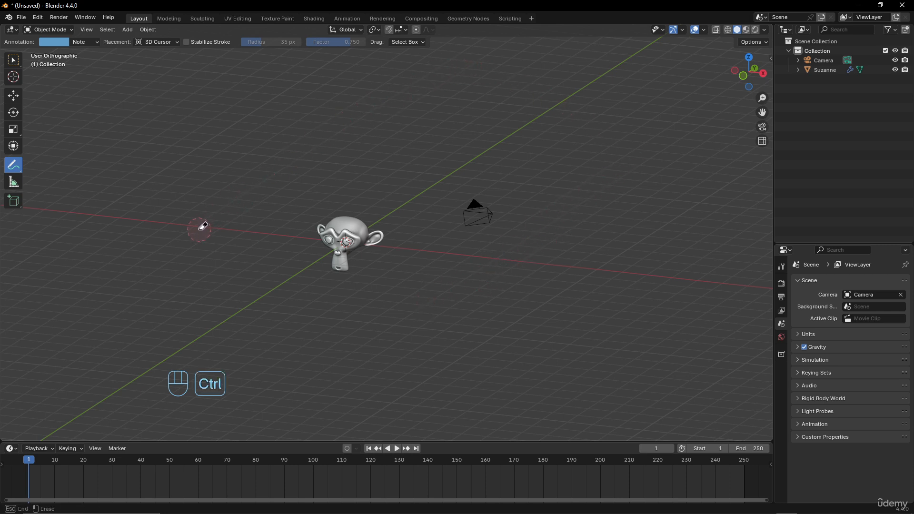
pyautogui.click(13, 60)
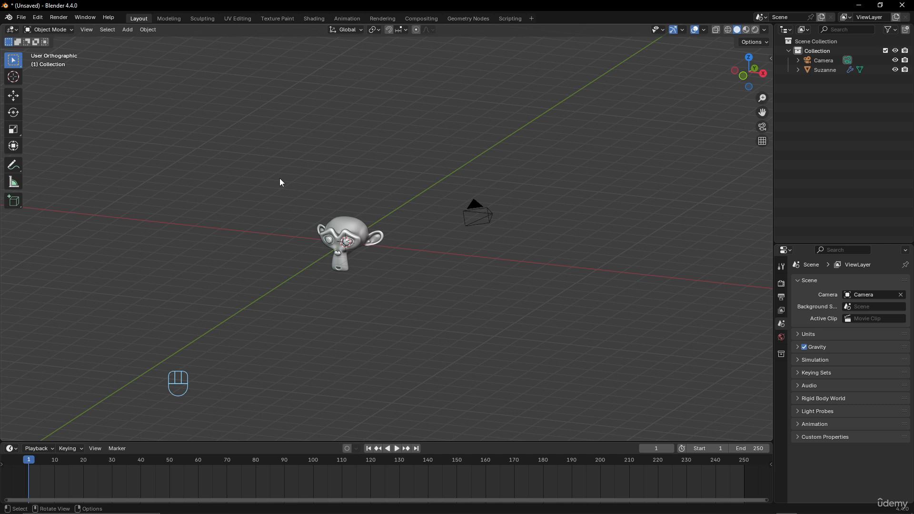
# Duplicate the monkey head twice along the Y axis, one copy in front of the original and another about 21.7 m behind that copy
pyautogui.scroll(2, 280, 183)
pyautogui.moveTo(280, 182); pyautogui.dragTo(202, 230, button='middle')
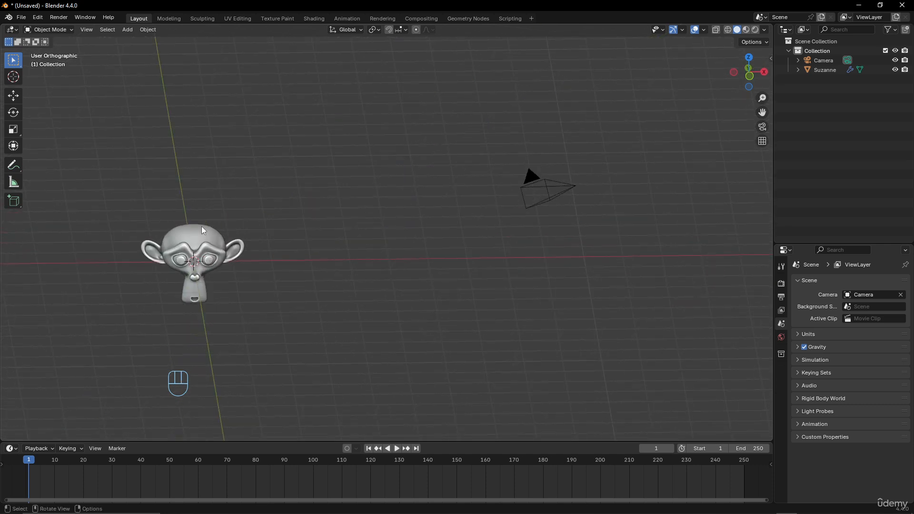
pyautogui.scroll(-3, 202, 230)
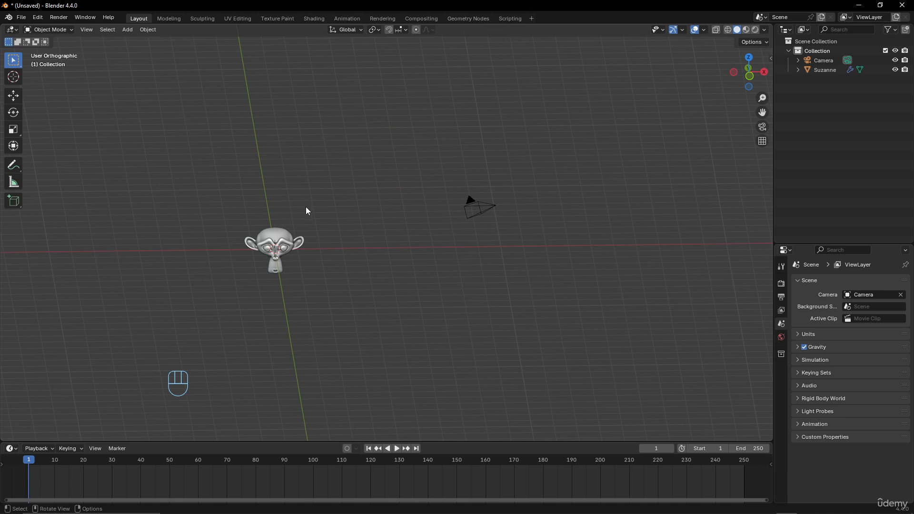
pyautogui.click(285, 242)
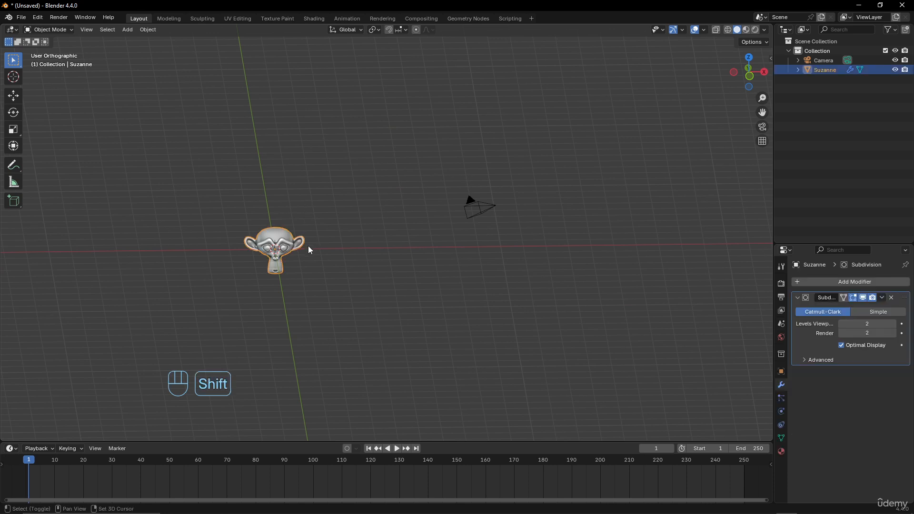
pyautogui.hotkey('shift', 'd')
pyautogui.press('y')
pyautogui.click(318, 311)
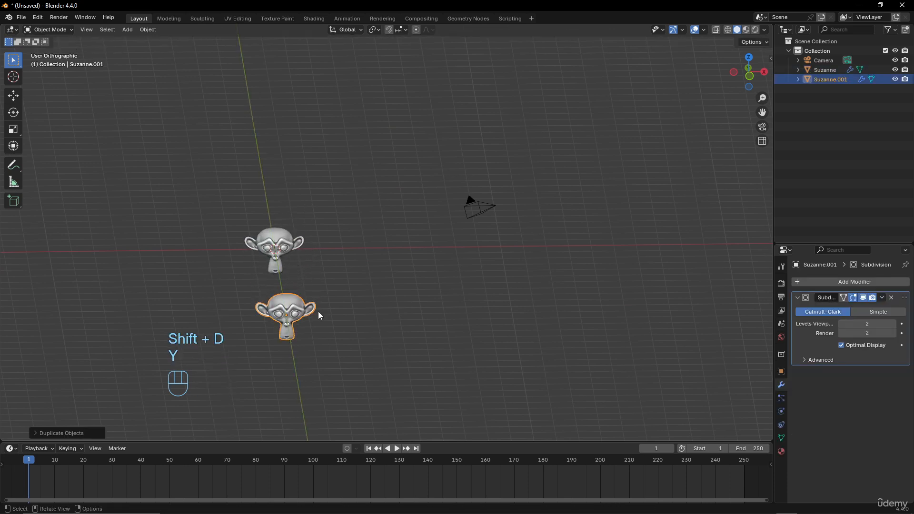
pyautogui.hotkey('shift', 'd')
pyautogui.press('y')
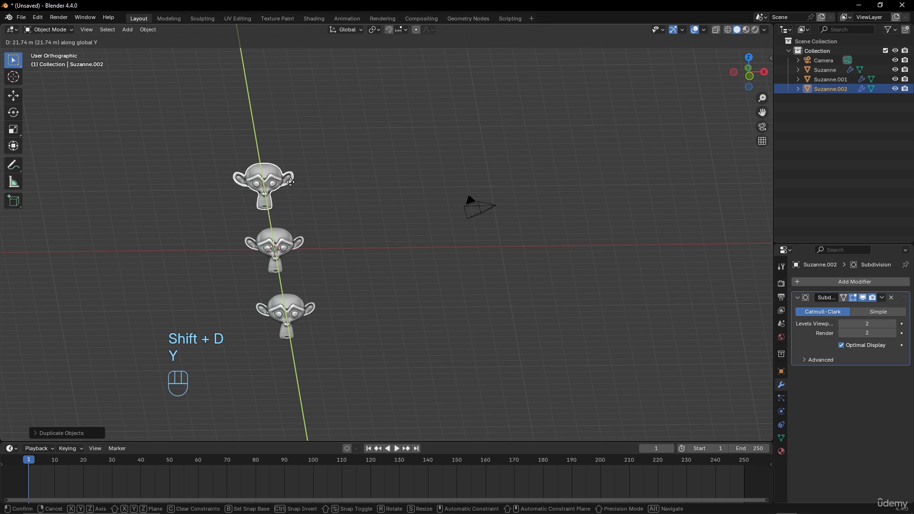
pyautogui.click(290, 183)
# Select the original monkey head in the middle of the row and view it close up from the front in orthographic projection
pyautogui.scroll(4, 333, 299)
pyautogui.keyDown('shift'); pyautogui.moveTo(339, 267); pyautogui.dragTo(507, 202, button='middle'); pyautogui.keyUp('shift')
pyautogui.moveTo(431, 250); pyautogui.dragTo(418, 227, button='middle')
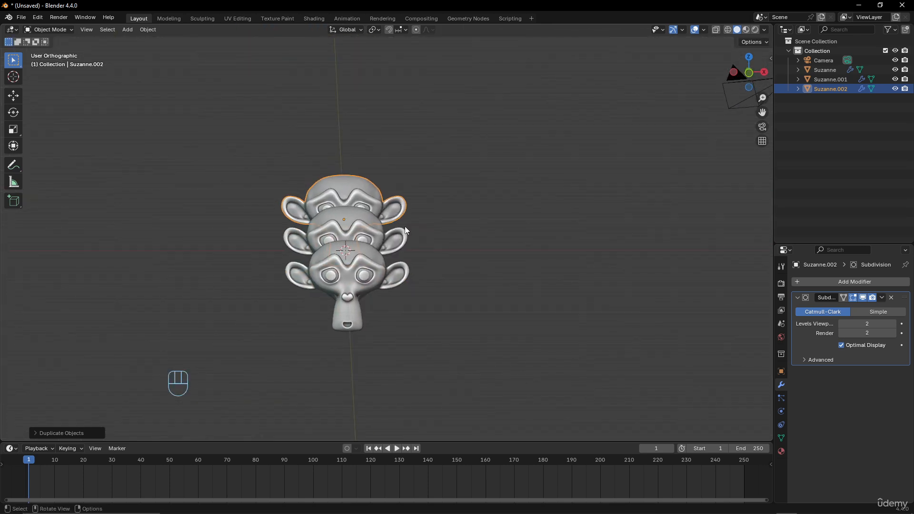
pyautogui.click(376, 221)
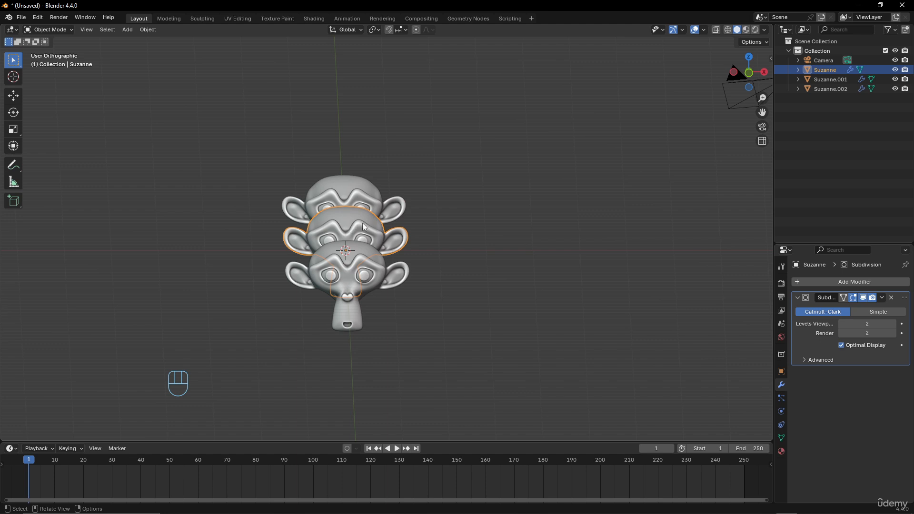
pyautogui.press('KP_1')
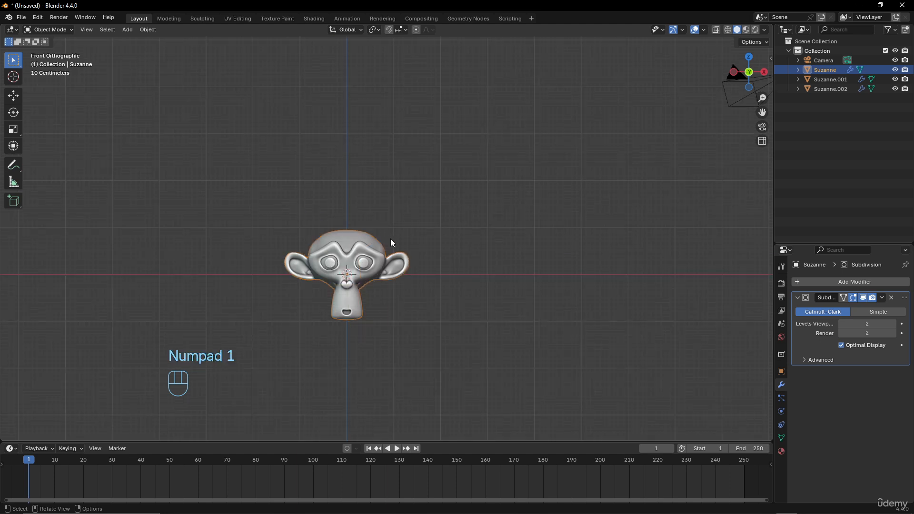
pyautogui.scroll(5, 390, 261)
pyautogui.keyDown('shift'); pyautogui.moveTo(391, 260); pyautogui.dragTo(387, 247, button='middle'); pyautogui.keyUp('shift')
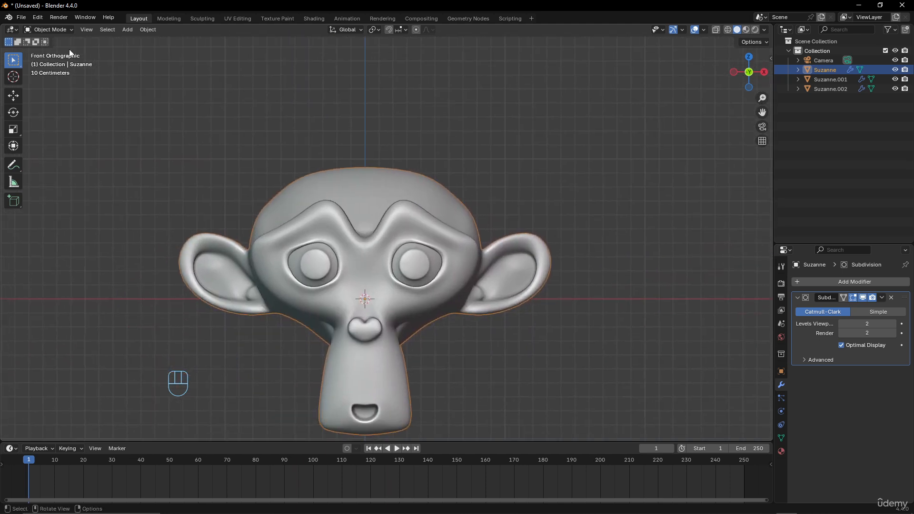
# Compare the front view of the original monkey head in perspective and orthographic projection, and orbit in orthographic to show the whole row
pyautogui.keyDown('shift'); pyautogui.moveTo(419, 217); pyautogui.dragTo(427, 189, button='middle'); pyautogui.keyUp('shift')
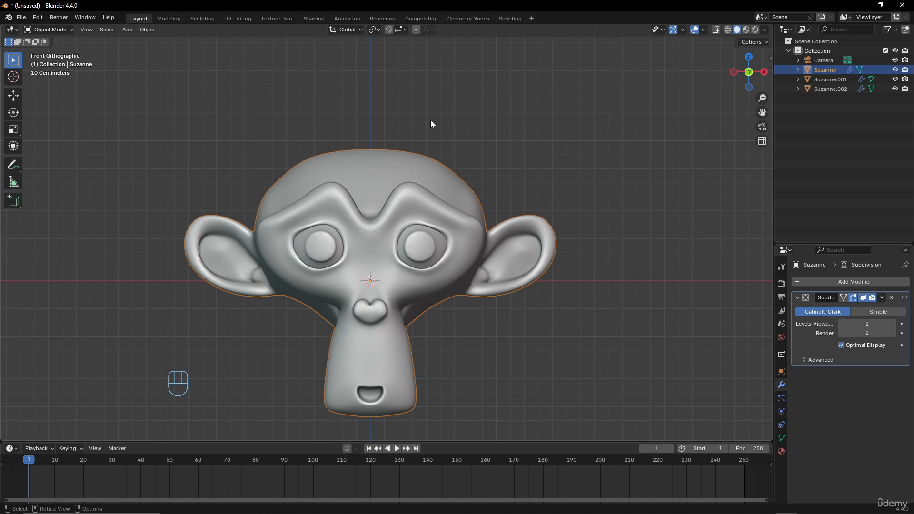
pyautogui.press('KP_5')
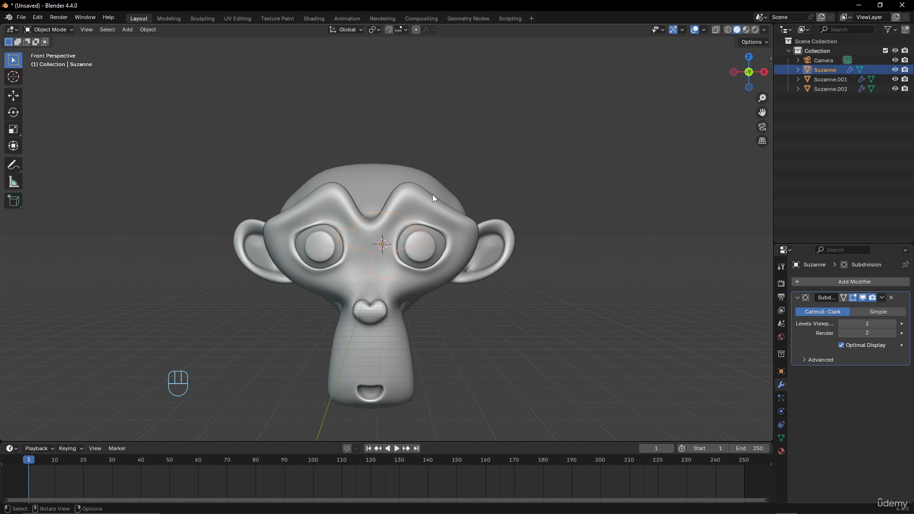
pyautogui.click(762, 141)
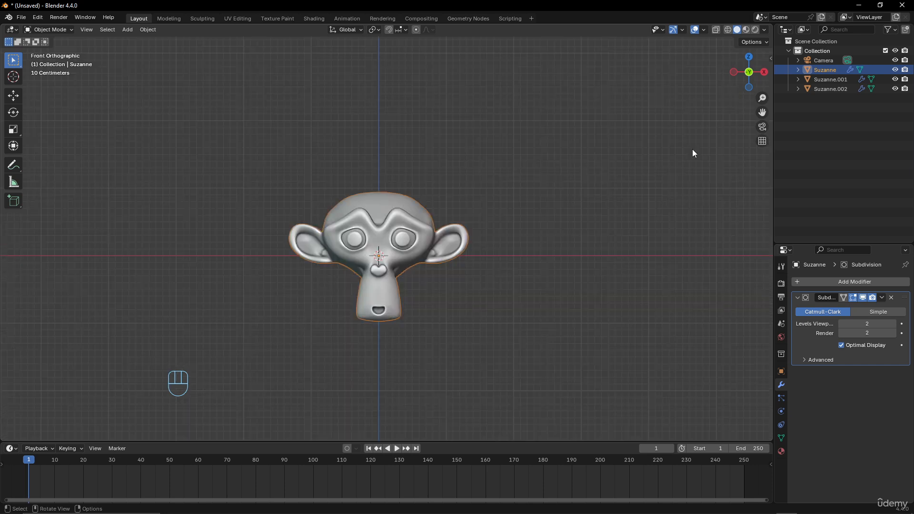
pyautogui.moveTo(446, 191); pyautogui.dragTo(465, 184, button='middle')
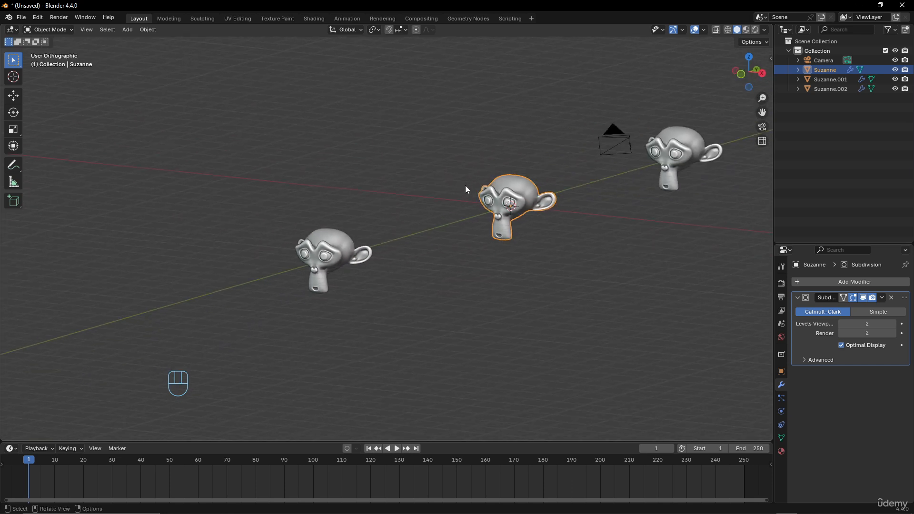
# Delete the two duplicate monkey heads in front of and behind the original, and delete the camera
pyautogui.click(693, 144)
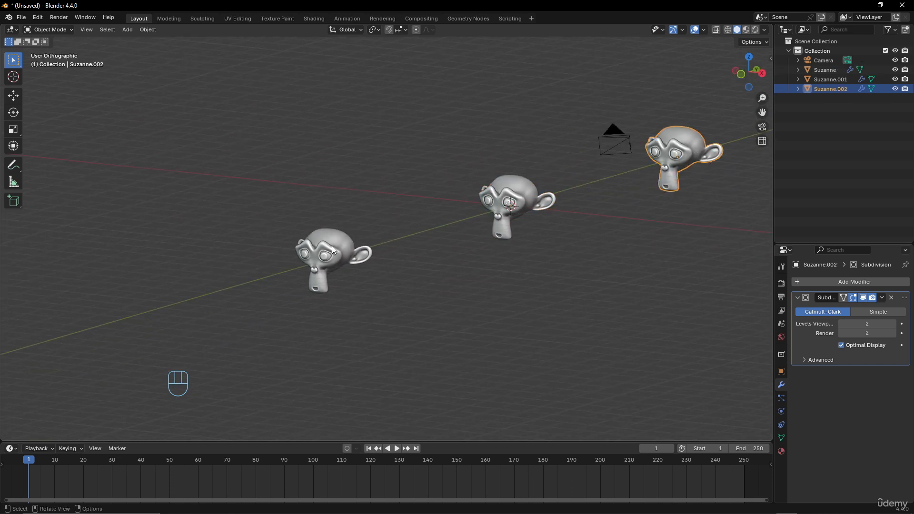
pyautogui.keyDown('shift'); pyautogui.click(366, 228); pyautogui.keyUp('shift')
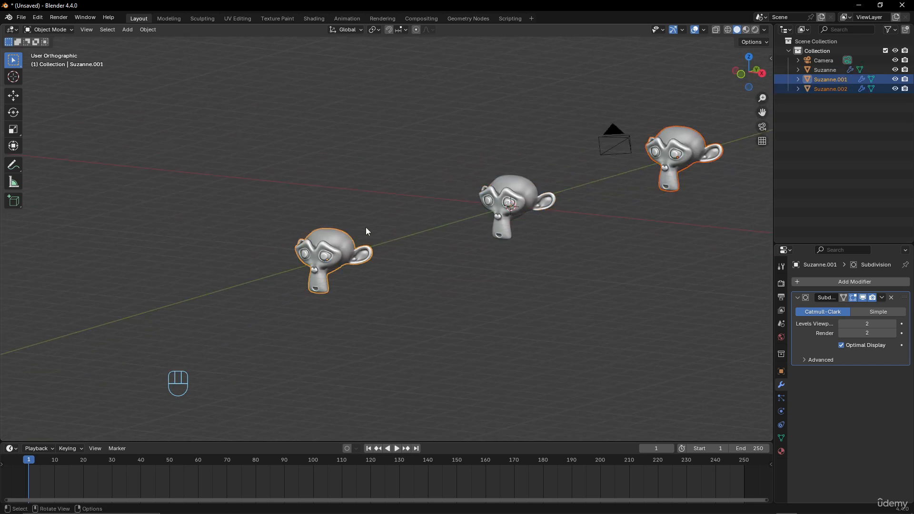
pyautogui.press('x')
pyautogui.click(394, 217)
pyautogui.click(610, 148)
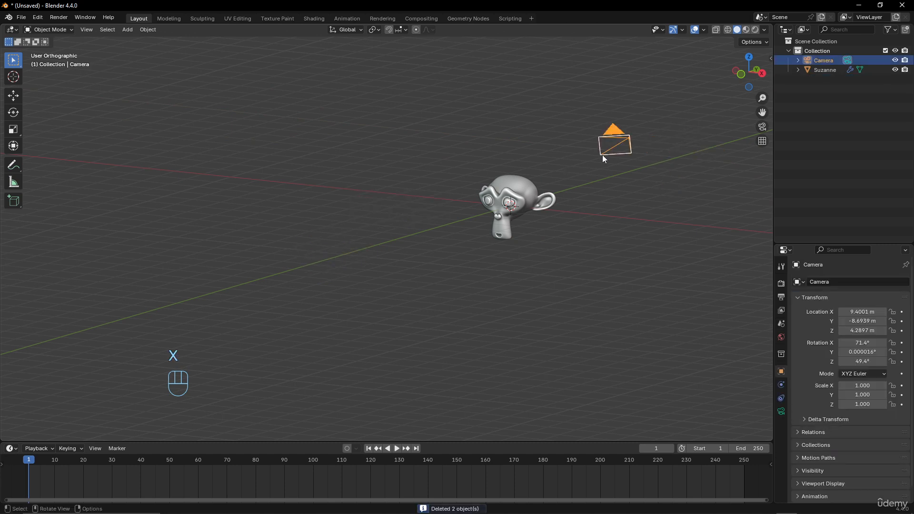
pyautogui.press('x')
pyautogui.press('Delete')
# Orbit around the remaining monkey head and toggle the viewport repeatedly between perspective and orthographic projection, ending in perspective
pyautogui.moveTo(602, 155); pyautogui.dragTo(453, 232, button='middle')
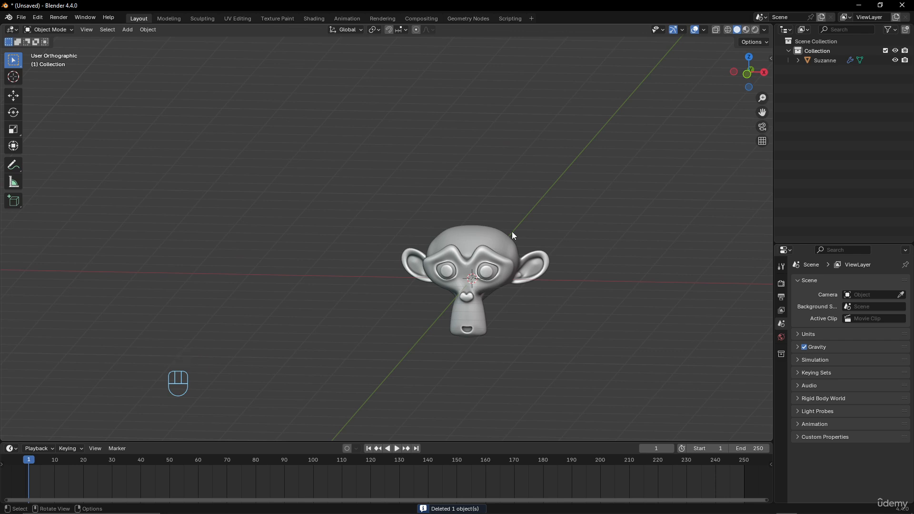
pyautogui.press('KP_5')
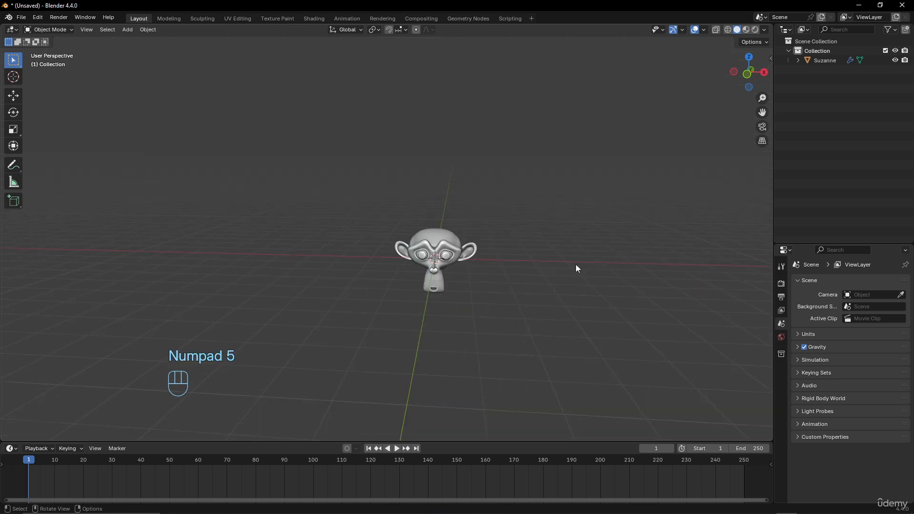
pyautogui.moveTo(577, 266); pyautogui.dragTo(547, 247, button='middle')
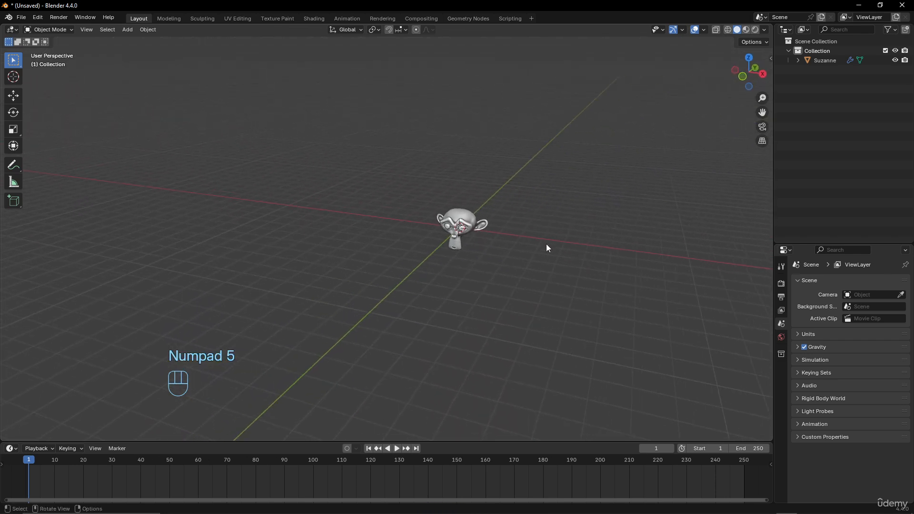
pyautogui.press('KP_5')
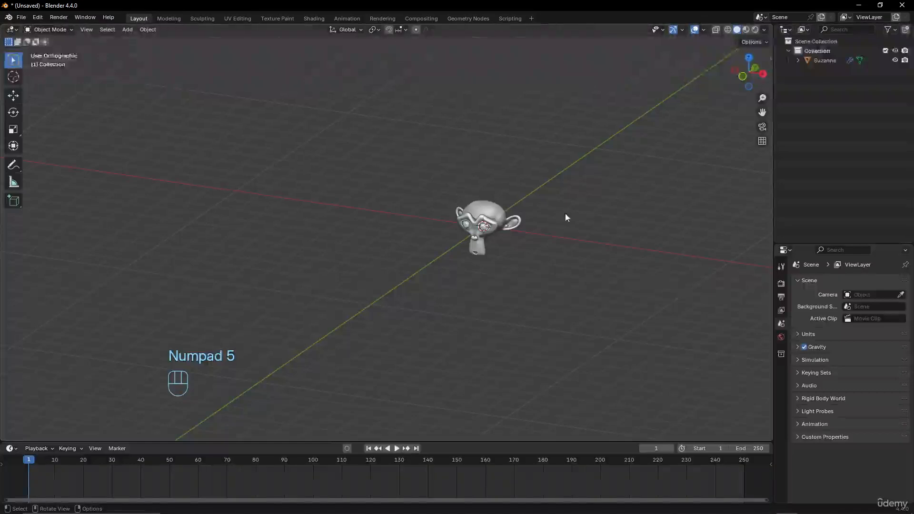
pyautogui.press('KP_5')
pyautogui.press('KP_5')
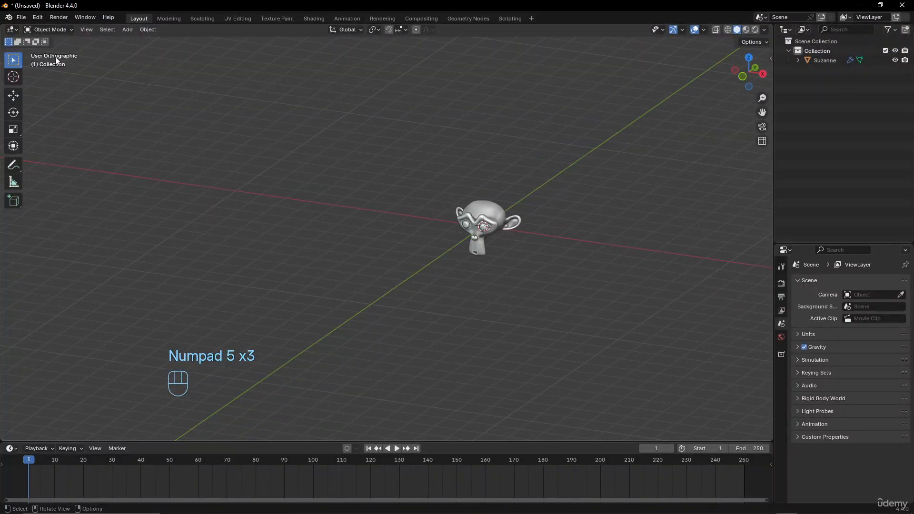
pyautogui.press('KP_5')
pyautogui.press('KP_5')
pyautogui.press('KP_5')
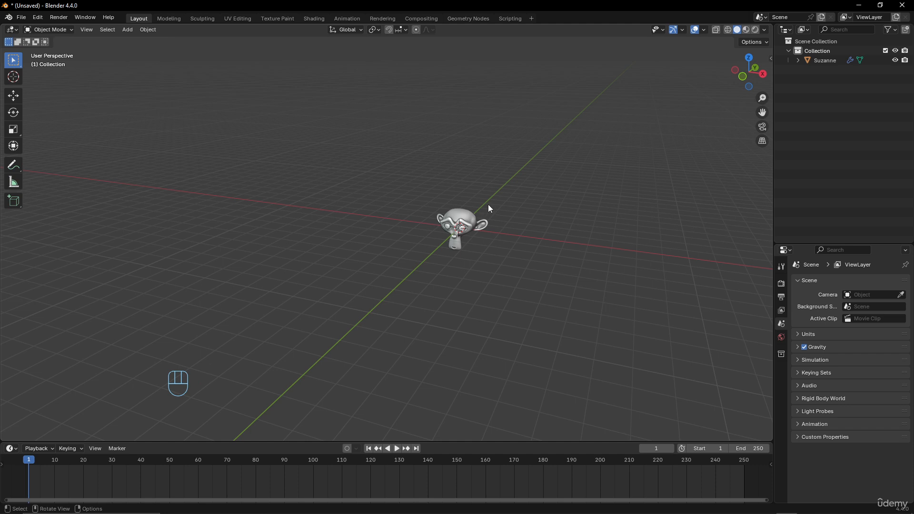
# Zoom the viewport in five increments towards the monkey head and back out six increments
pyautogui.press('KP_Add')
pyautogui.press('KP_Add')
pyautogui.press('KP_Add')
pyautogui.press('KP_Add')
pyautogui.press('KP_Add')
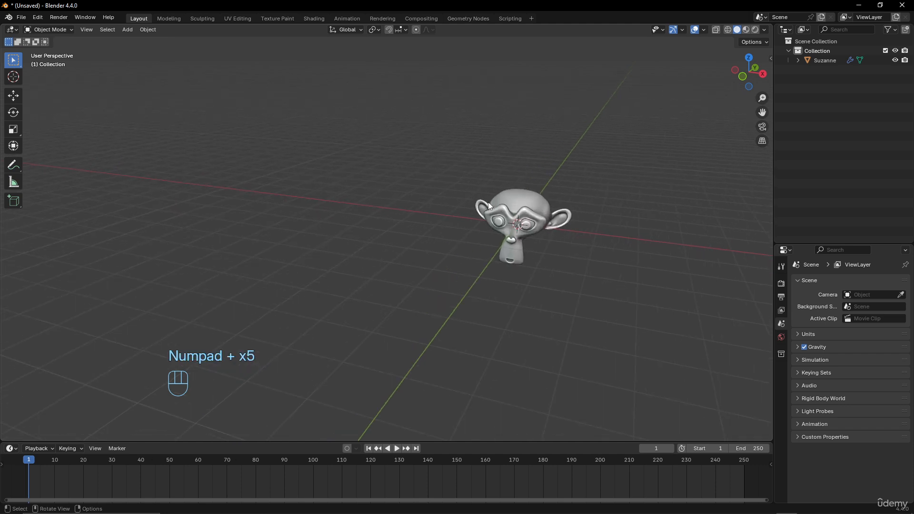
pyautogui.press('KP_Subtract')
pyautogui.press('KP_Subtract')
pyautogui.press('KP_Subtract')
pyautogui.press('KP_Subtract')
pyautogui.press('KP_Subtract')
pyautogui.press('KP_Subtract')
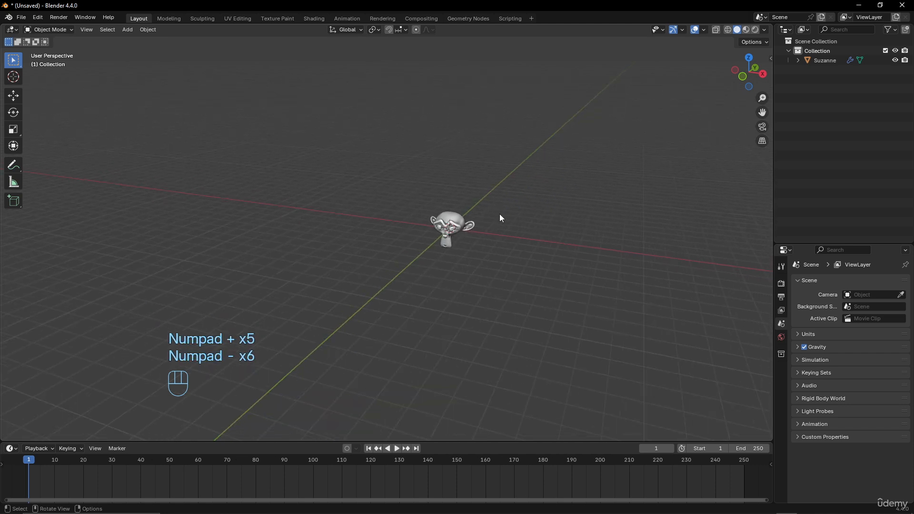
# Pan the monkey head across the viewport, and zoom in and out on it several times
pyautogui.keyDown('shift'); pyautogui.moveTo(495, 207); pyautogui.dragTo(456, 210, button='middle'); pyautogui.keyUp('shift')
pyautogui.scroll(3, 447, 220)
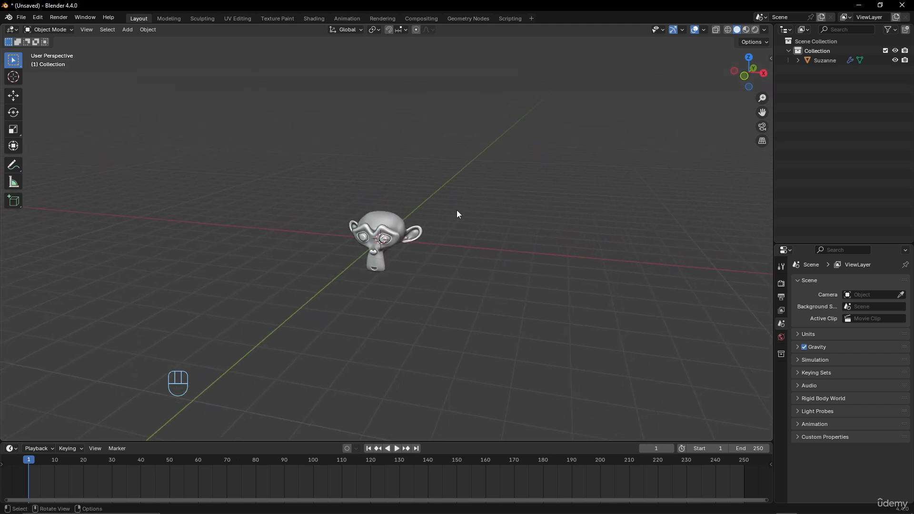
pyautogui.scroll(2, 456, 210)
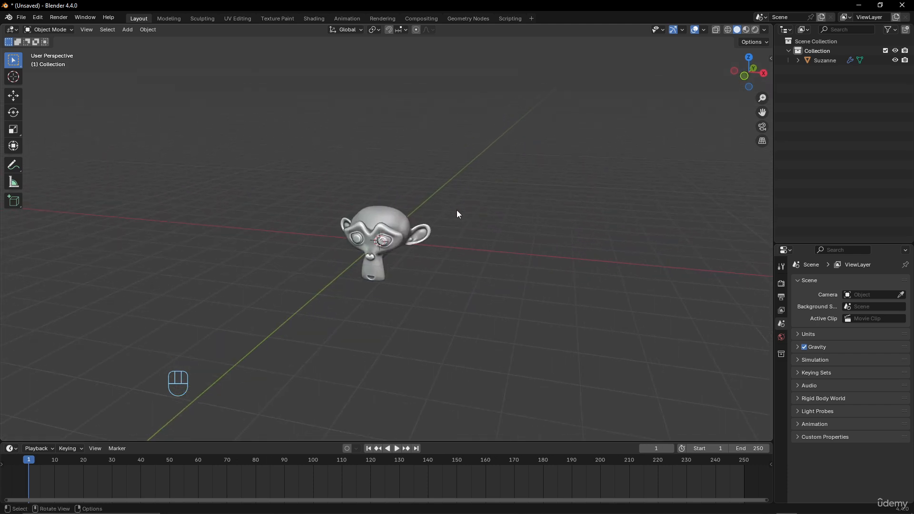
pyautogui.scroll(-5, 456, 210)
pyautogui.scroll(3, 456, 210)
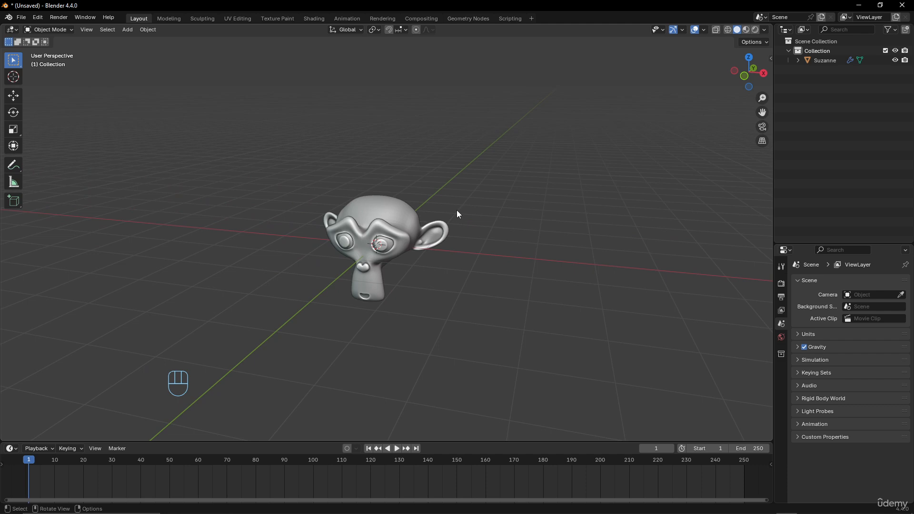
pyautogui.scroll(-2, 456, 209)
pyautogui.scroll(3, 456, 210)
# Duplicate the monkey head four times, scattering the copies around the original, with the last about 39.8 m from the previous copy
pyautogui.click(389, 222)
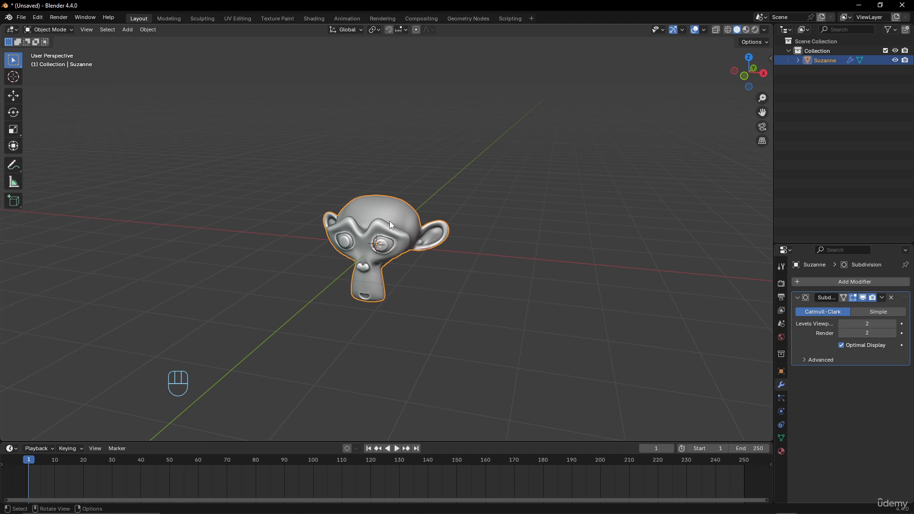
pyautogui.scroll(-5, 391, 223)
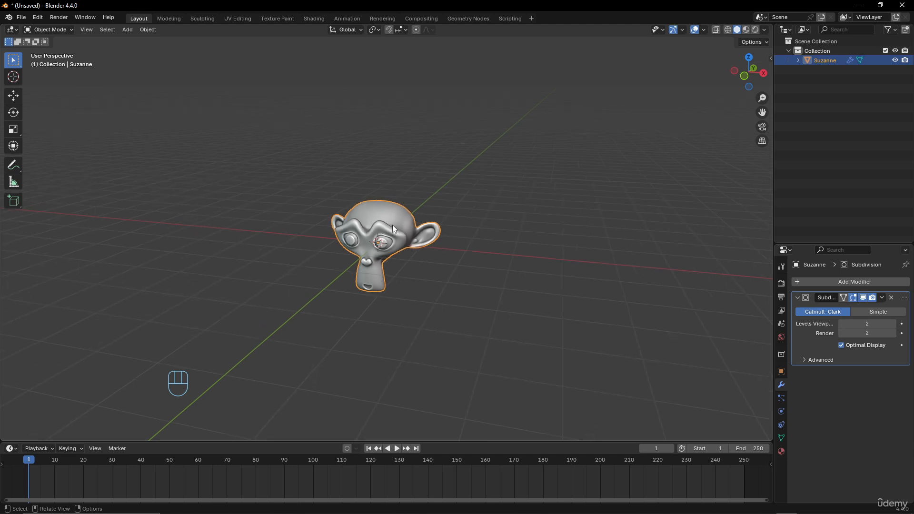
pyautogui.hotkey('shift', 'd')
pyautogui.click(672, 167)
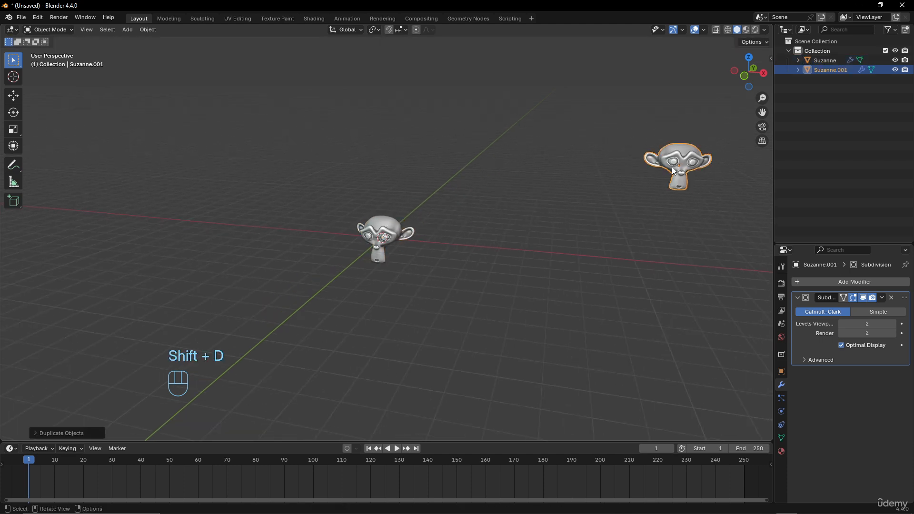
pyautogui.scroll(-3, 662, 190)
pyautogui.hotkey('shift', 'd')
pyautogui.click(370, 148)
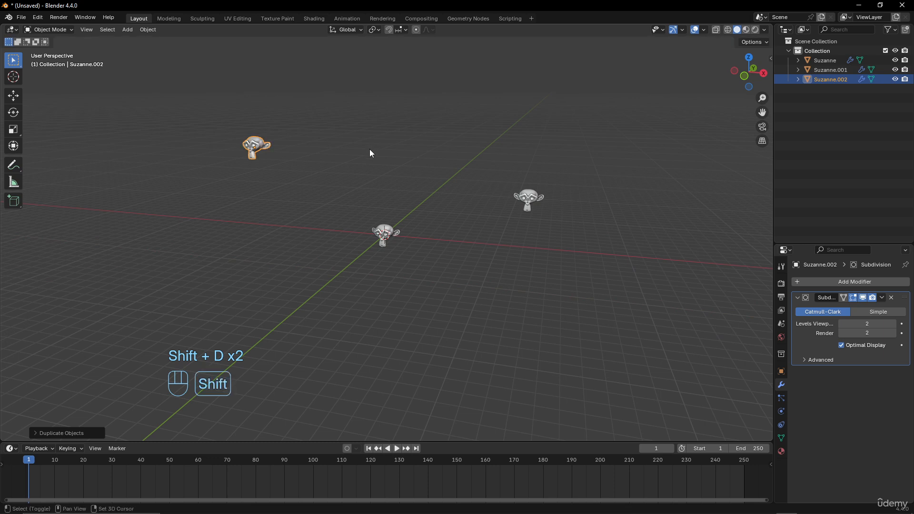
pyautogui.hotkey('shift', 'd')
pyautogui.click(286, 318)
pyautogui.hotkey('shift', 'd')
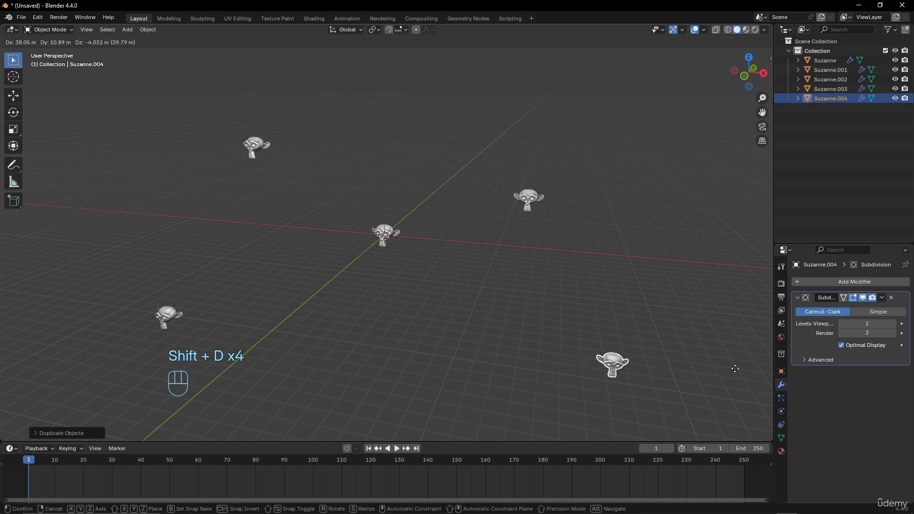
pyautogui.click(735, 368)
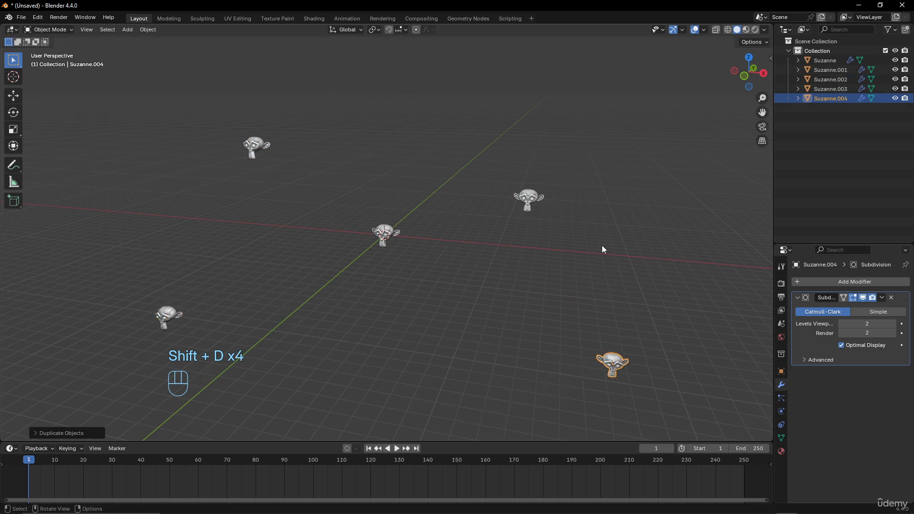
# Select the first copy, behind the original on the positive X side, and approach it by manually panning, zooming and orbiting
pyautogui.scroll(6, 602, 245)
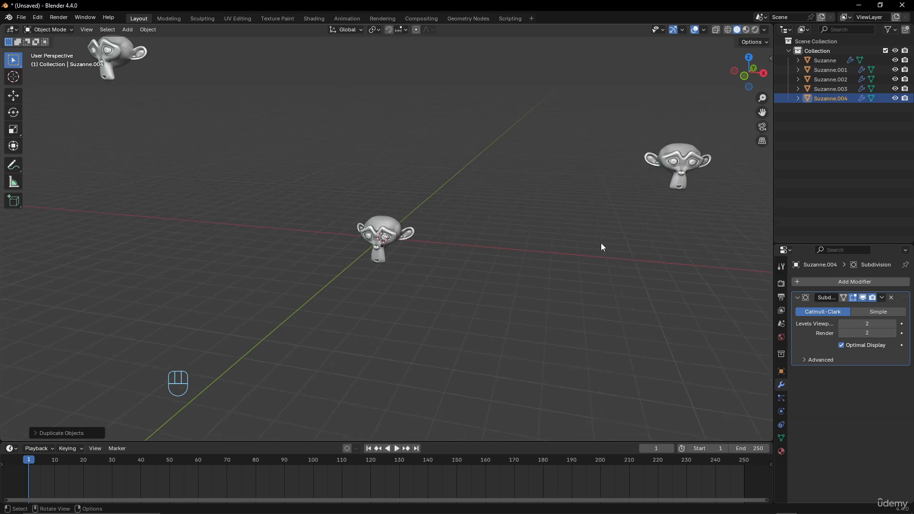
pyautogui.click(673, 159)
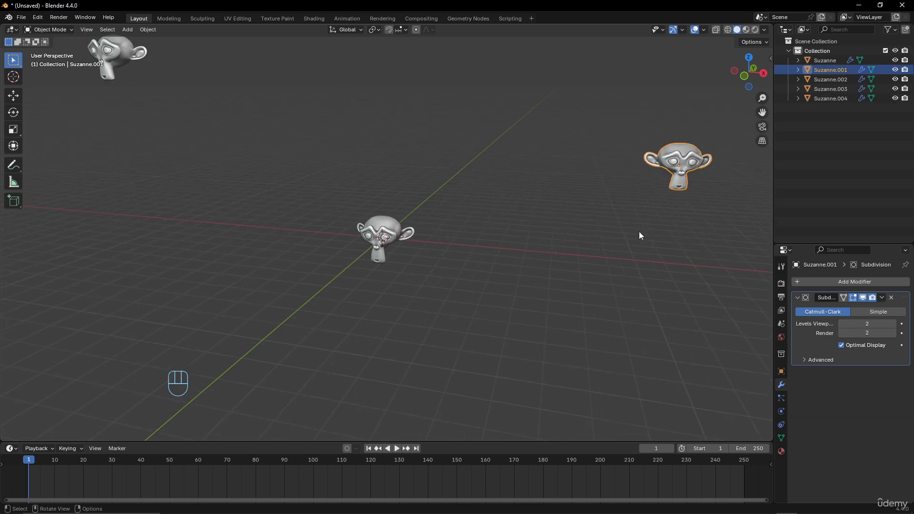
pyautogui.keyDown('shift'); pyautogui.moveTo(638, 212); pyautogui.dragTo(248, 237, button='middle'); pyautogui.keyUp('shift')
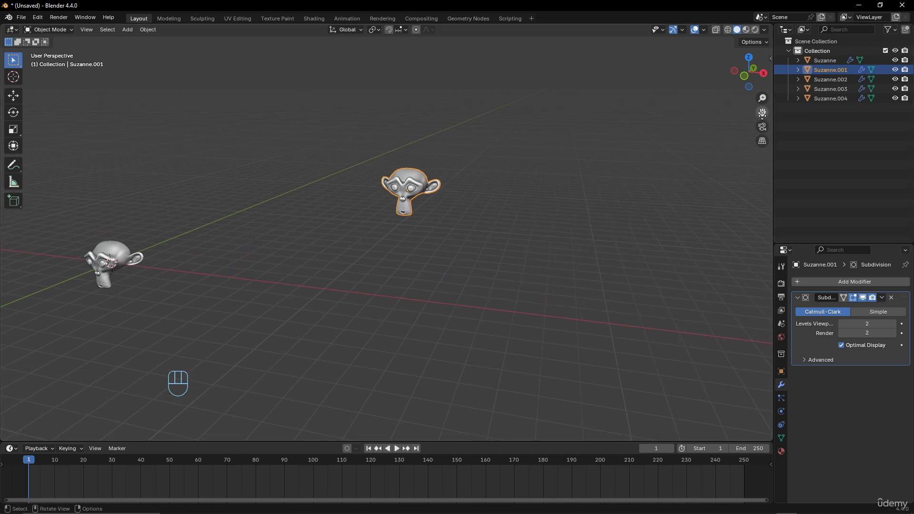
pyautogui.keyDown('shift'); pyautogui.moveTo(476, 188); pyautogui.dragTo(378, 299, button='middle'); pyautogui.keyUp('shift')
pyautogui.scroll(4, 494, 211)
pyautogui.moveTo(519, 249); pyautogui.dragTo(422, 239, button='middle')
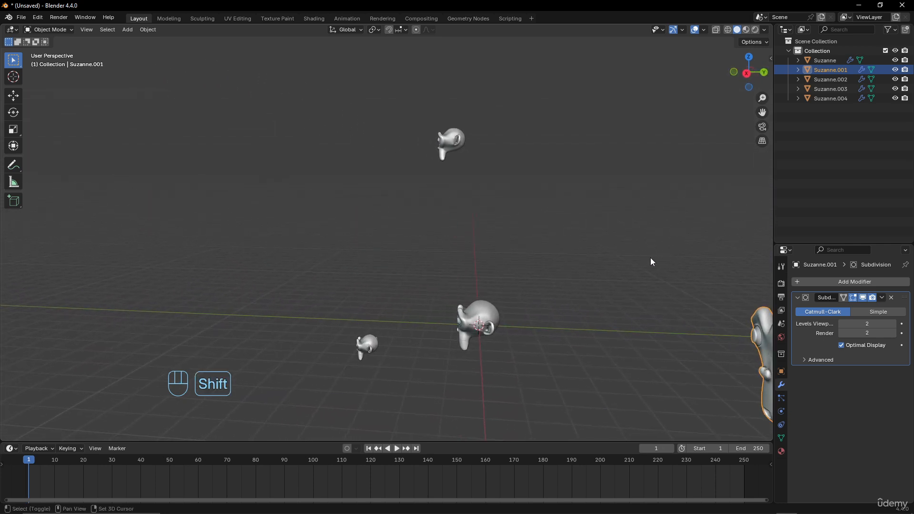
pyautogui.keyDown('shift'); pyautogui.moveTo(651, 262); pyautogui.dragTo(324, 224, button='middle'); pyautogui.keyUp('shift')
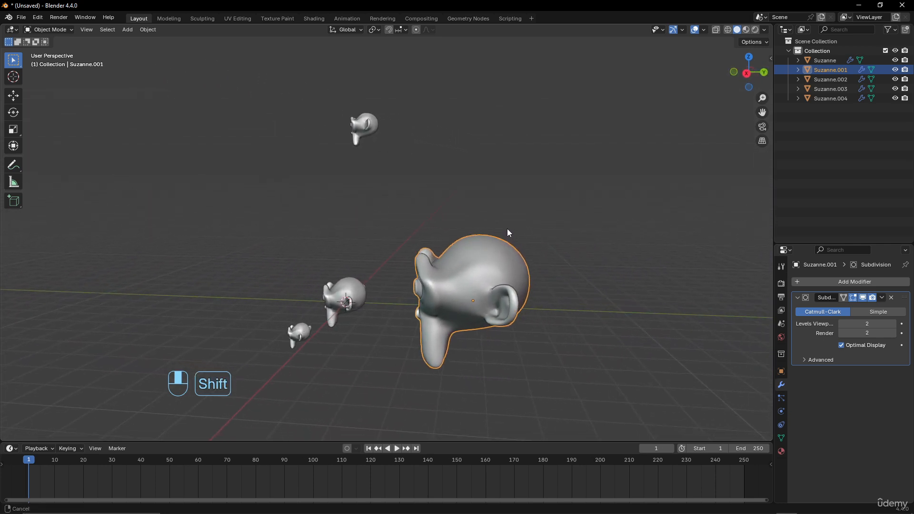
pyautogui.moveTo(506, 230)
pyautogui.keyDown('shift'); pyautogui.mouseDown(button='middle')
pyautogui.moveTo(436, 215)
pyautogui.moveTo(401, 233)
pyautogui.moveTo(450, 288)
pyautogui.moveTo(528, 290)
pyautogui.moveTo(449, 278)
pyautogui.moveTo(532, 224)
pyautogui.moveTo(532, 241)
pyautogui.moveTo(316, 236)
pyautogui.moveTo(495, 238)
pyautogui.mouseUp(button='middle'); pyautogui.keyUp('shift')
# View the selected copy close up, zoom in and out on it, and orbit around it
pyautogui.scroll(-4, 495, 238)
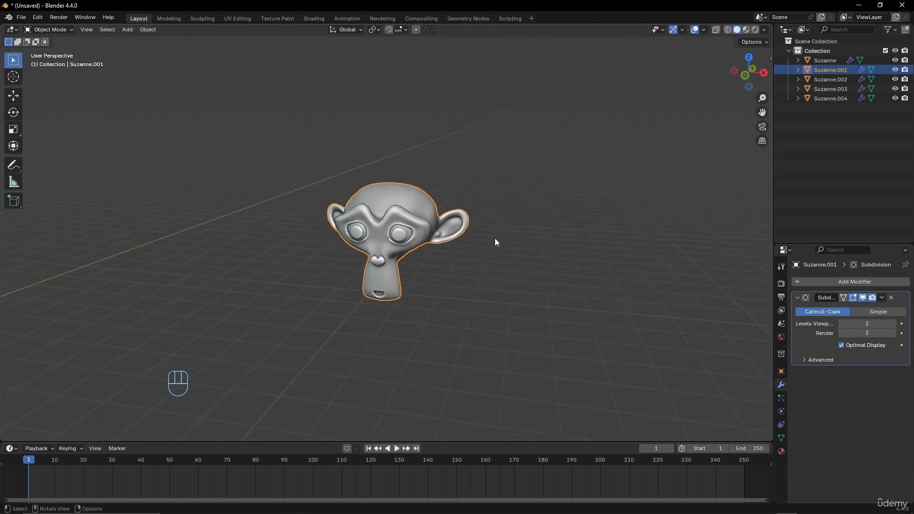
pyautogui.scroll(3, 495, 239)
pyautogui.scroll(3, 495, 238)
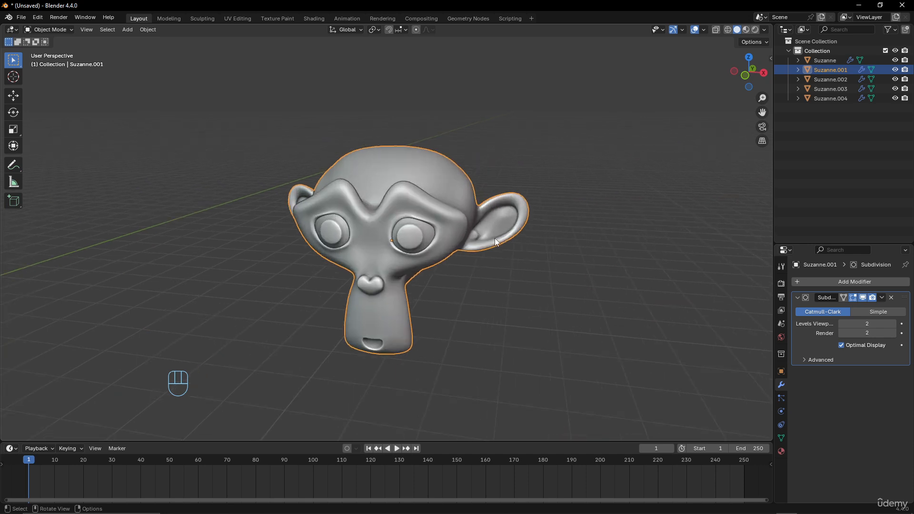
pyautogui.scroll(-2, 496, 238)
pyautogui.moveTo(495, 238); pyautogui.dragTo(590, 240, button='middle')
# Zoom out until all five monkey heads fit in view, select the highest copy on the negative X side, and frame it
pyautogui.scroll(-6, 443, 241)
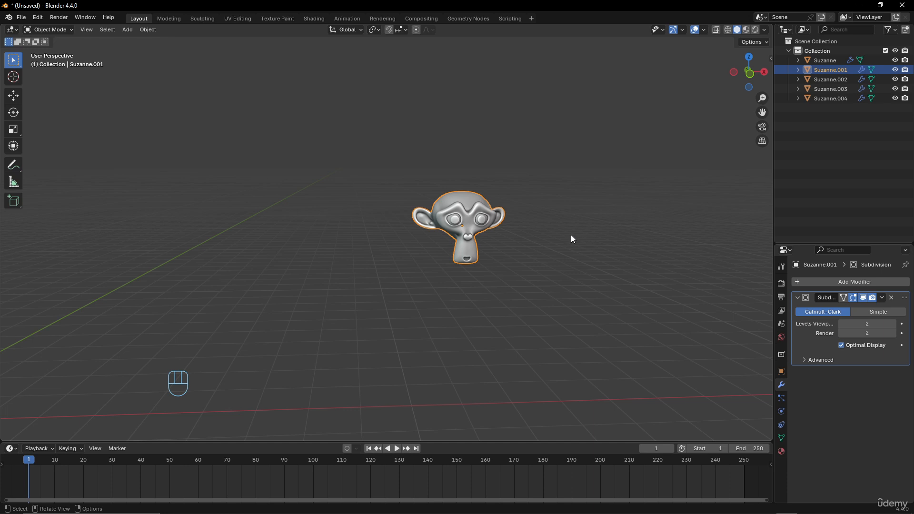
pyautogui.scroll(-5, 547, 237)
pyautogui.keyDown('shift'); pyautogui.moveTo(525, 244); pyautogui.dragTo(624, 227, button='middle'); pyautogui.keyUp('shift')
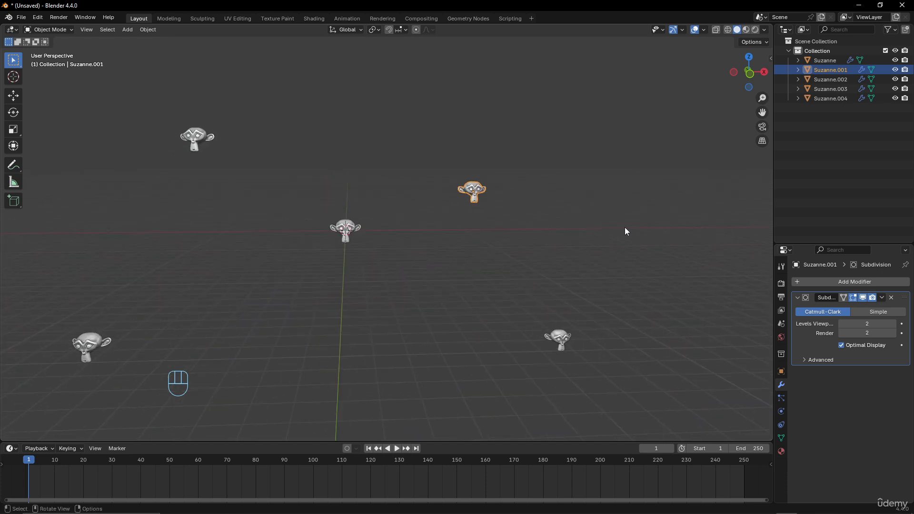
pyautogui.click(186, 133)
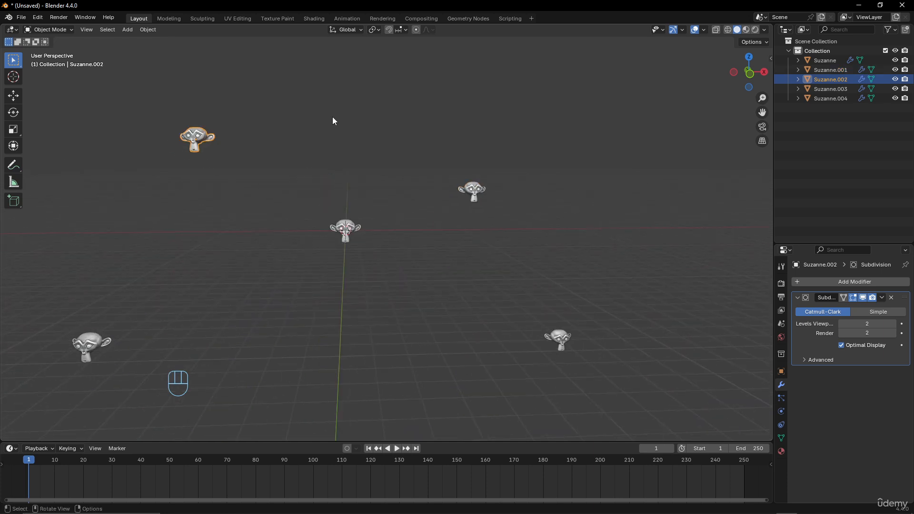
pyautogui.press('KP_Decimal')
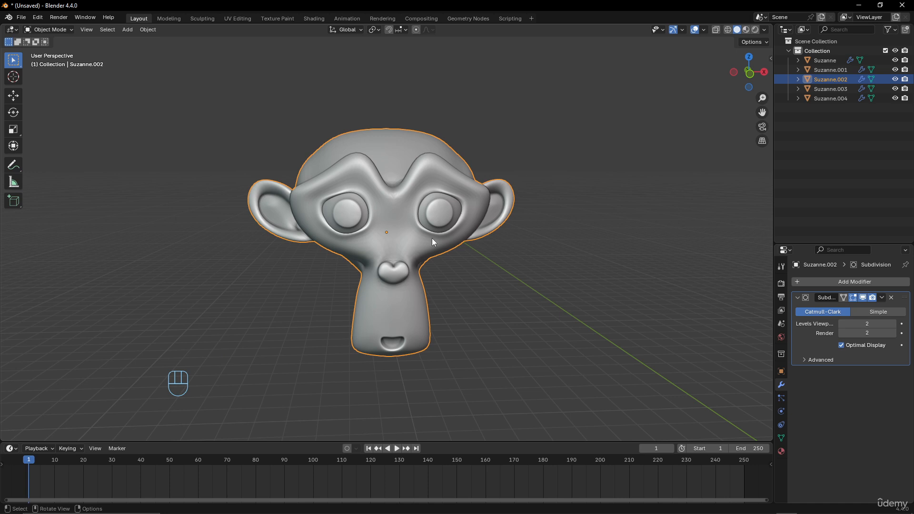
# Select the ungrouped copy behind the origin on the positive X side, frame it, orbit to its front and zoom out
pyautogui.scroll(-5, 432, 238)
pyautogui.moveTo(509, 233); pyautogui.dragTo(430, 245, button='middle')
pyautogui.scroll(-8, 435, 252)
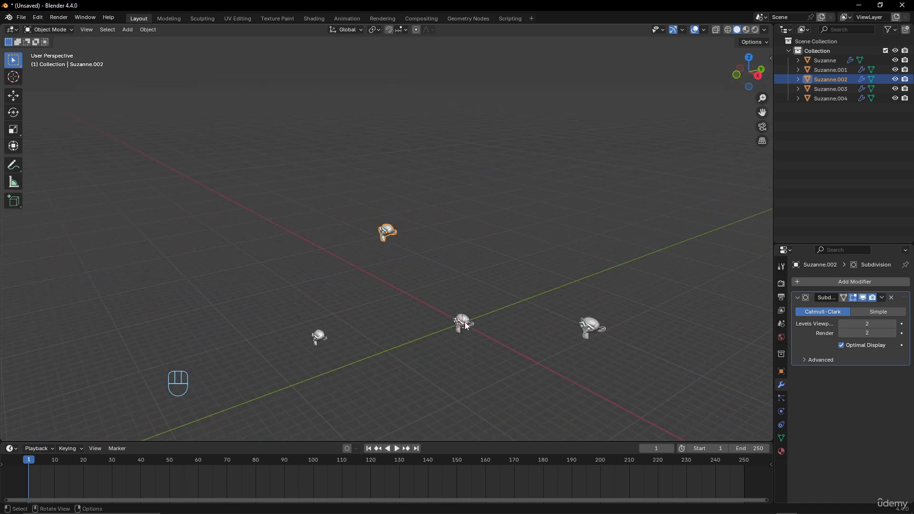
pyautogui.click(600, 327)
pyautogui.press('KP_Decimal')
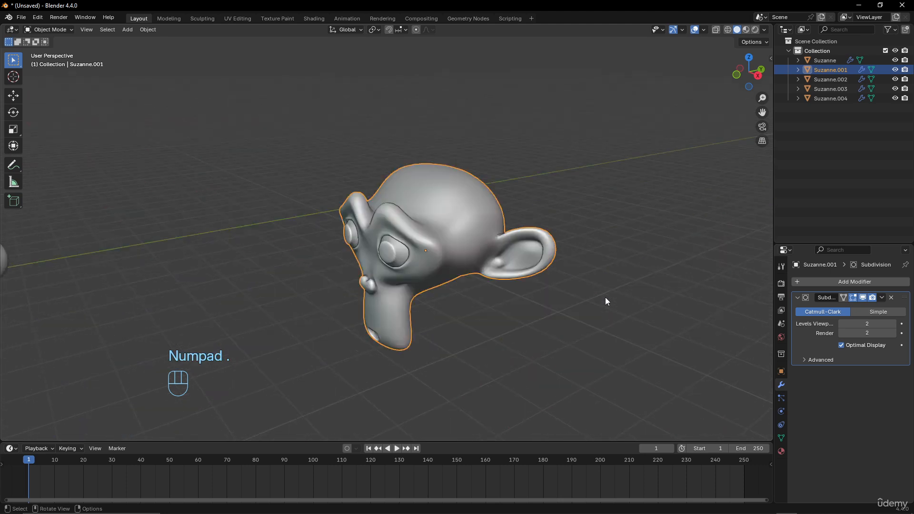
pyautogui.moveTo(604, 300); pyautogui.dragTo(417, 271, button='middle')
pyautogui.scroll(-8, 474, 269)
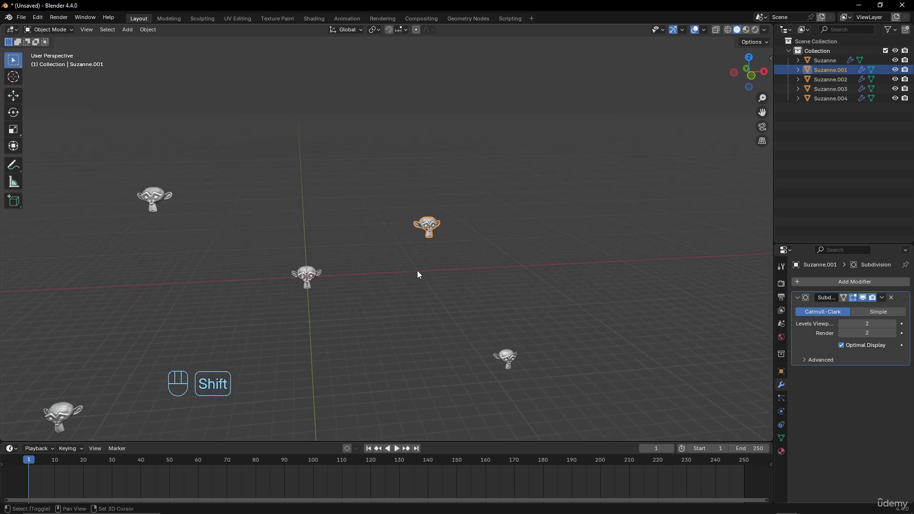
# Duplicate the first copy on the positive X side twice, clustering the new heads beside it, the first about 3.1 m away
pyautogui.click(313, 271)
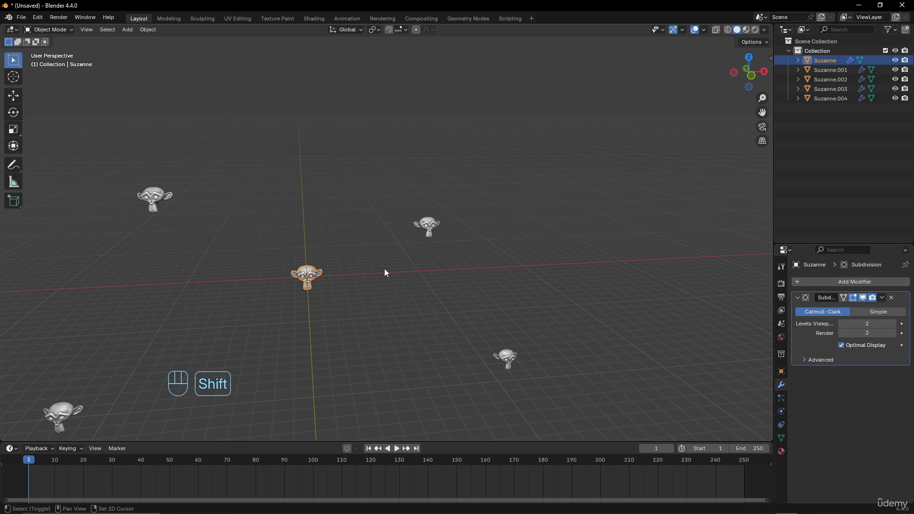
pyautogui.click(426, 226)
pyautogui.moveTo(429, 229); pyautogui.dragTo(410, 235, button='middle')
pyautogui.hotkey('shift', 'd')
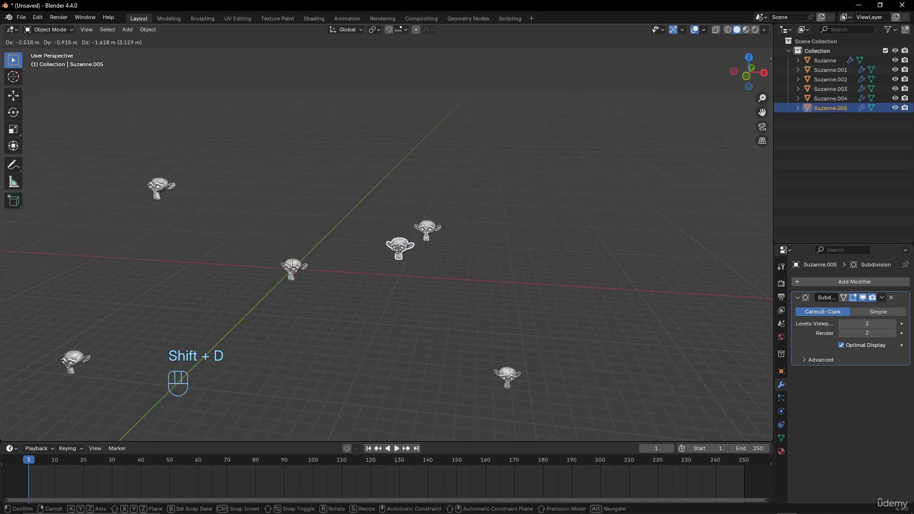
pyautogui.click(397, 248)
pyautogui.hotkey('shift', 'd')
pyautogui.click(393, 218)
# Select all three clustered monkey heads together, frame them as a group and orbit around their shared centre
pyautogui.scroll(2, 437, 230)
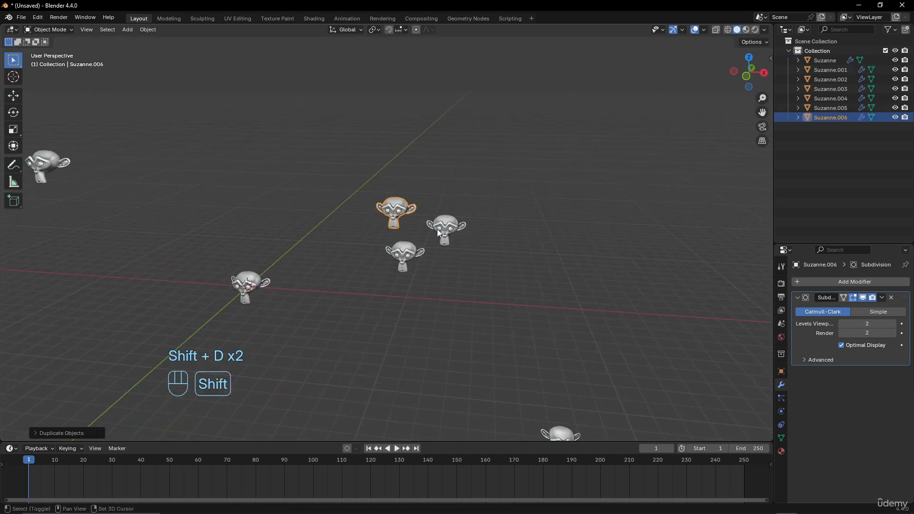
pyautogui.keyDown('shift'); pyautogui.click(437, 230); pyautogui.keyUp('shift')
pyautogui.keyDown('shift'); pyautogui.click(410, 255); pyautogui.keyUp('shift')
pyautogui.scroll(2, 429, 205)
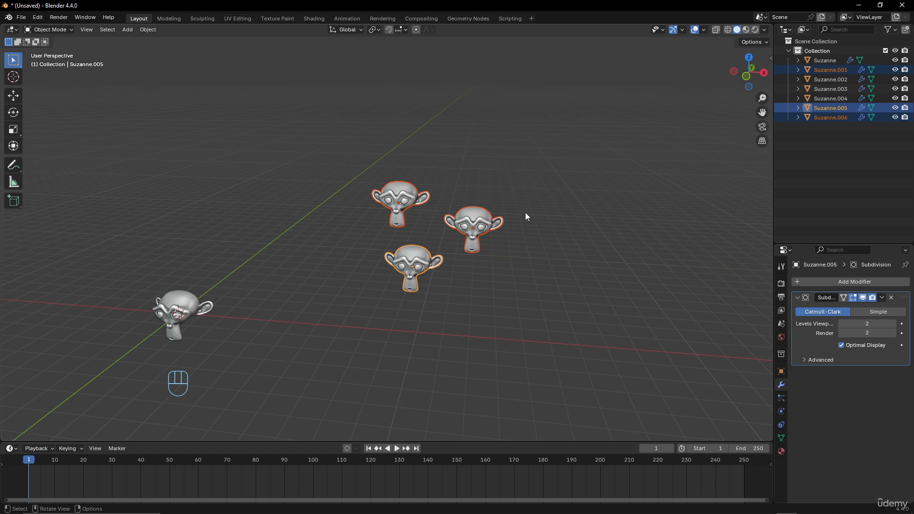
pyautogui.press('KP_Decimal')
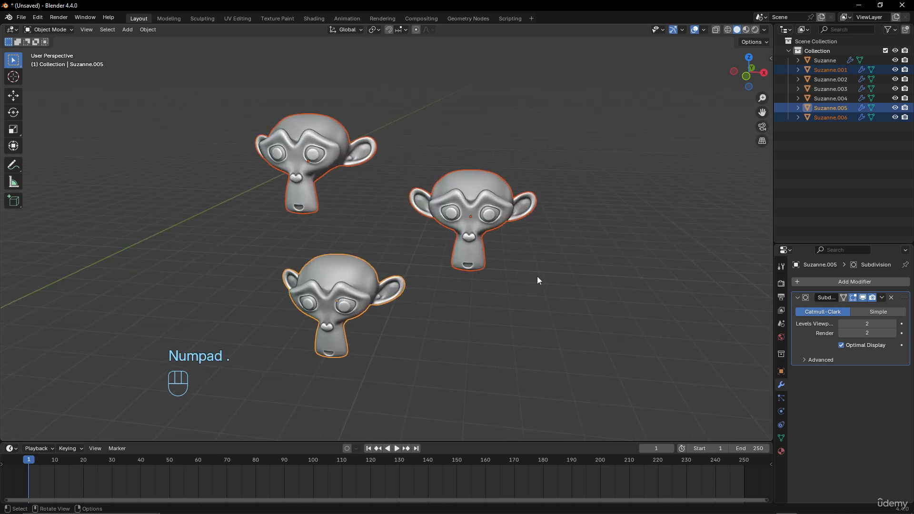
pyautogui.moveTo(549, 260)
pyautogui.mouseDown(button='middle')
pyautogui.moveTo(618, 253)
pyautogui.moveTo(556, 255)
pyautogui.mouseUp(button='middle')
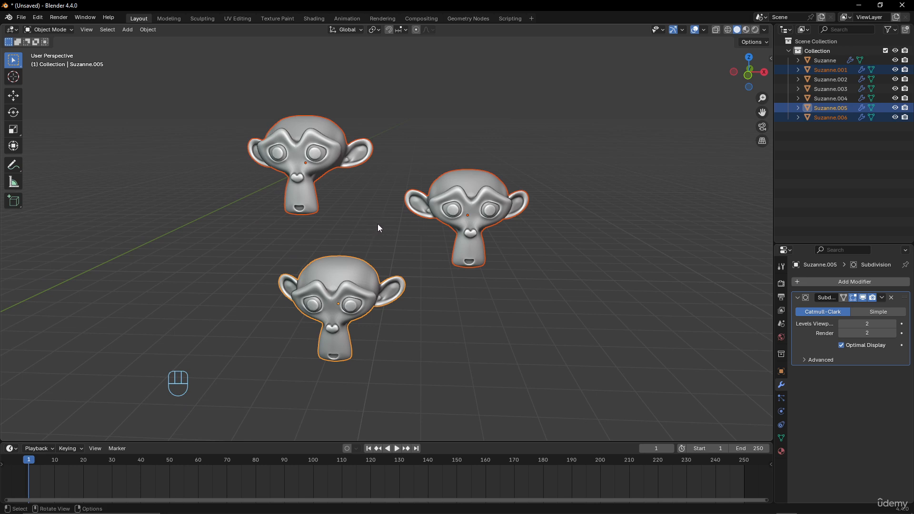
pyautogui.moveTo(369, 238); pyautogui.dragTo(517, 247, button='middle')
pyautogui.scroll(-10, 518, 251)
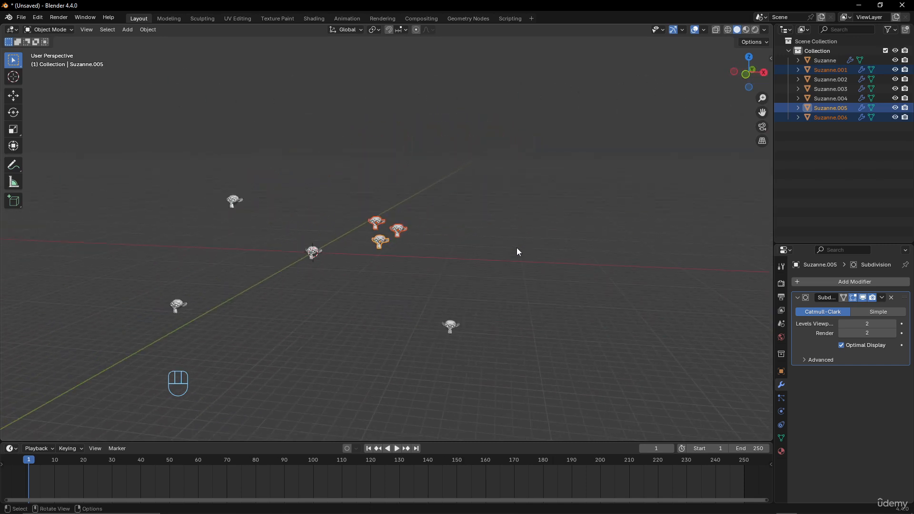
# Duplicate Suzanne.001 and move the new copy far away from all the other heads, up on the positive X side
pyautogui.click(401, 226)
pyautogui.scroll(-5, 416, 238)
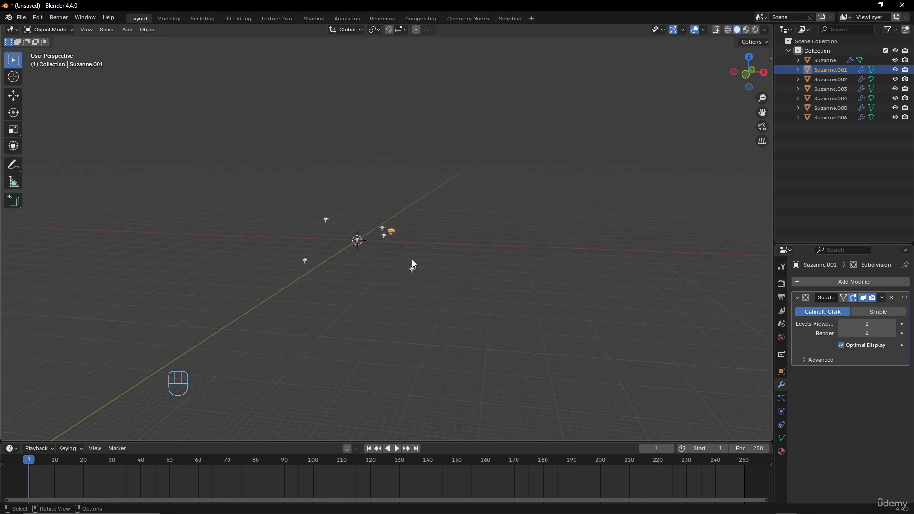
pyautogui.hotkey('shift', 'd')
pyautogui.click(736, 164)
pyautogui.scroll(-4, 657, 182)
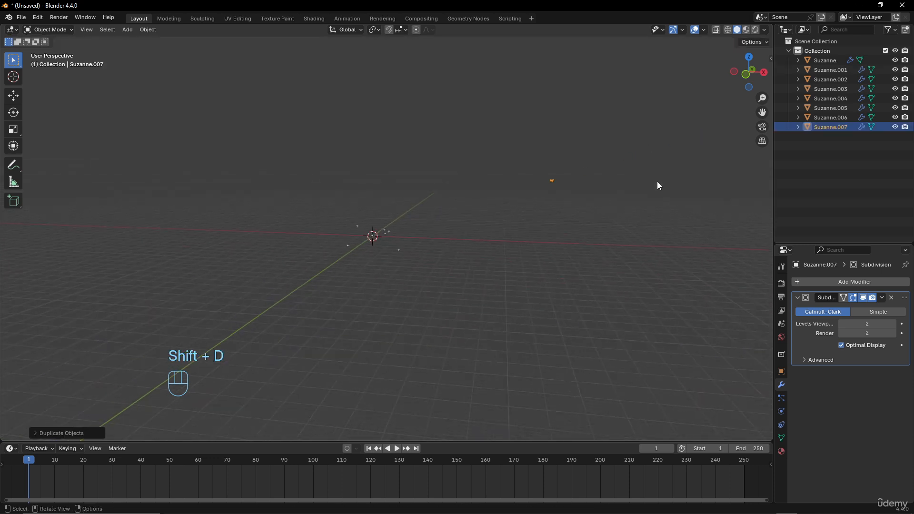
pyautogui.press('g')
pyautogui.click(636, 179)
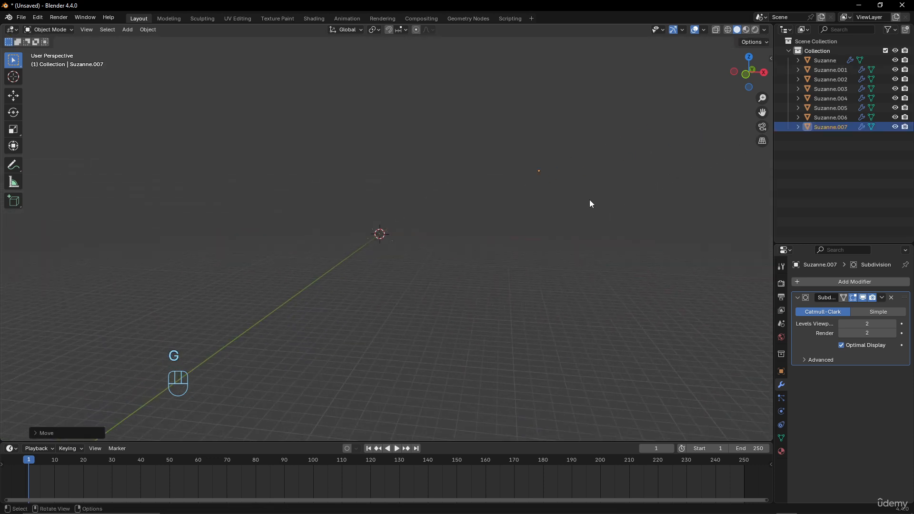
pyautogui.press('g')
pyautogui.click(671, 165)
# Return to the heads around the world origin, select the original head and orbit around the group
pyautogui.scroll(6, 383, 230)
pyautogui.scroll(5, 390, 236)
pyautogui.keyDown('shift'); pyautogui.moveTo(390, 236); pyautogui.dragTo(565, 202, button='middle'); pyautogui.keyUp('shift')
pyautogui.scroll(4, 502, 222)
pyautogui.click(419, 233)
pyautogui.scroll(-1, 488, 218)
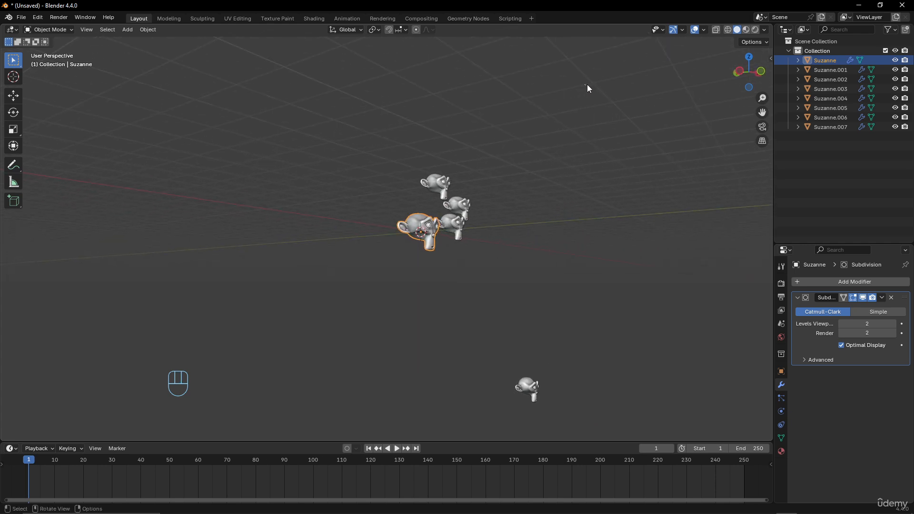
pyautogui.moveTo(526, 196); pyautogui.dragTo(415, 231, button='middle')
pyautogui.scroll(-3, 415, 230)
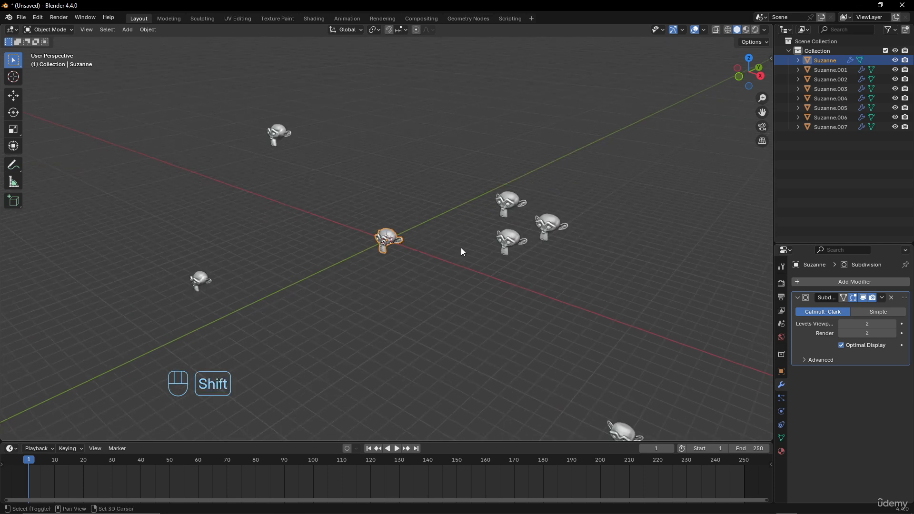
pyautogui.keyDown('shift'); pyautogui.moveTo(460, 248); pyautogui.dragTo(445, 240, button='middle'); pyautogui.keyUp('shift')
pyautogui.moveTo(445, 252)
pyautogui.mouseDown(button='middle')
pyautogui.moveTo(465, 259)
pyautogui.moveTo(453, 247)
pyautogui.mouseUp(button='middle')
pyautogui.scroll(4, 466, 259)
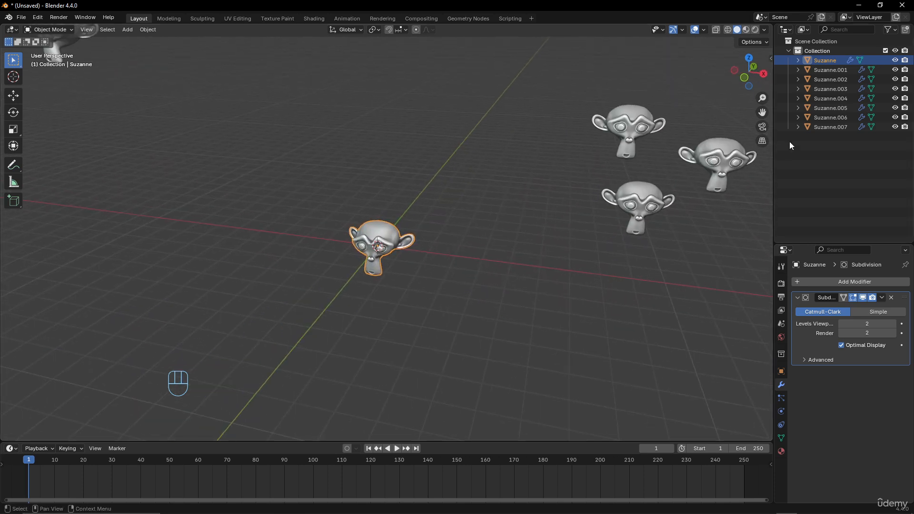
# Select the distant copy Suzanne.007 by name, frame it and orbit around it to see its distance from the others
pyautogui.click(830, 127)
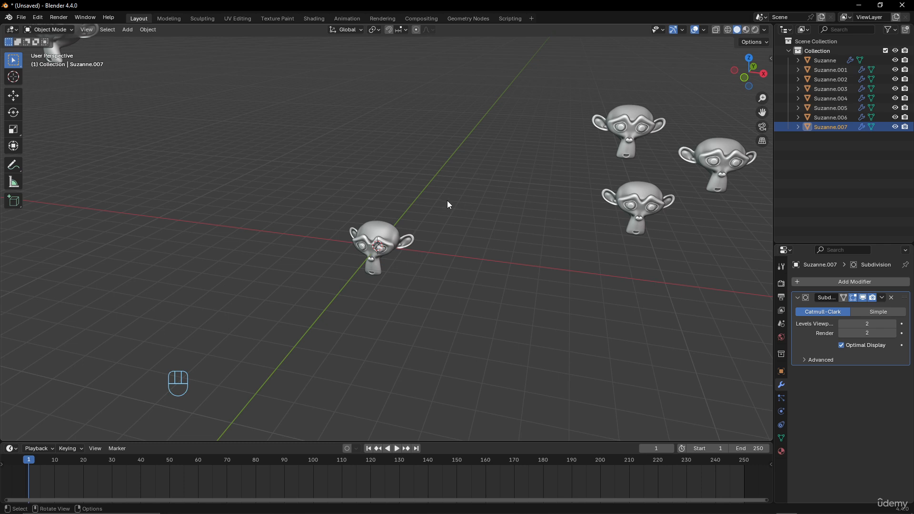
pyautogui.press('KP_Decimal')
pyautogui.scroll(-4, 447, 202)
pyautogui.moveTo(447, 201); pyautogui.dragTo(335, 219, button='middle')
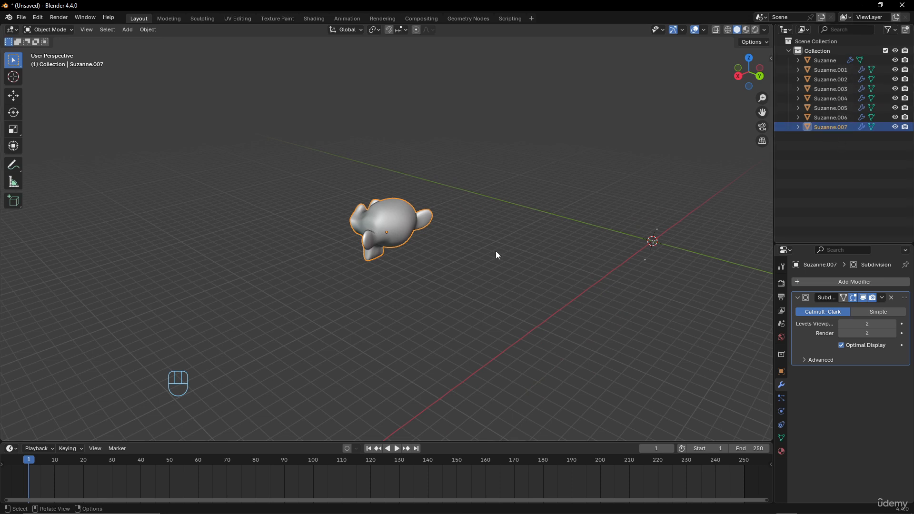
pyautogui.moveTo(496, 253); pyautogui.dragTo(459, 265, button='middle')
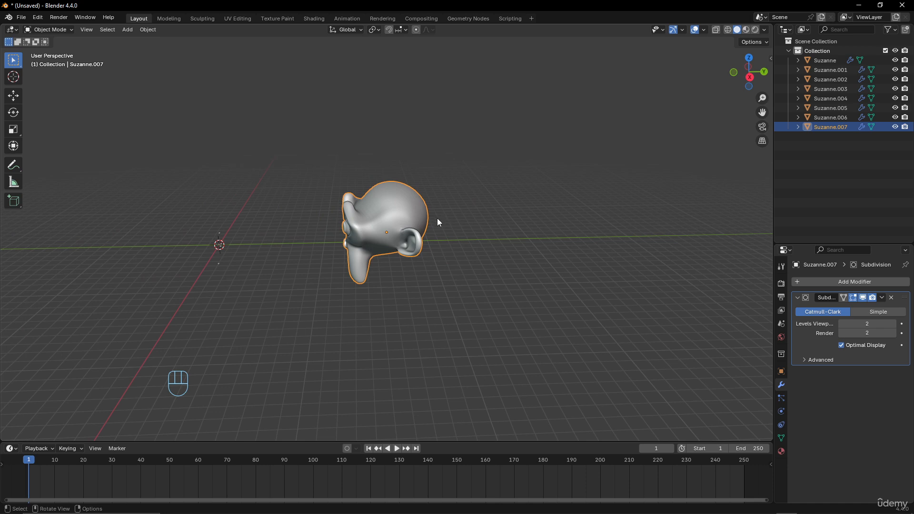
pyautogui.press('KP_Decimal')
pyautogui.moveTo(431, 238); pyautogui.dragTo(340, 272, button='middle')
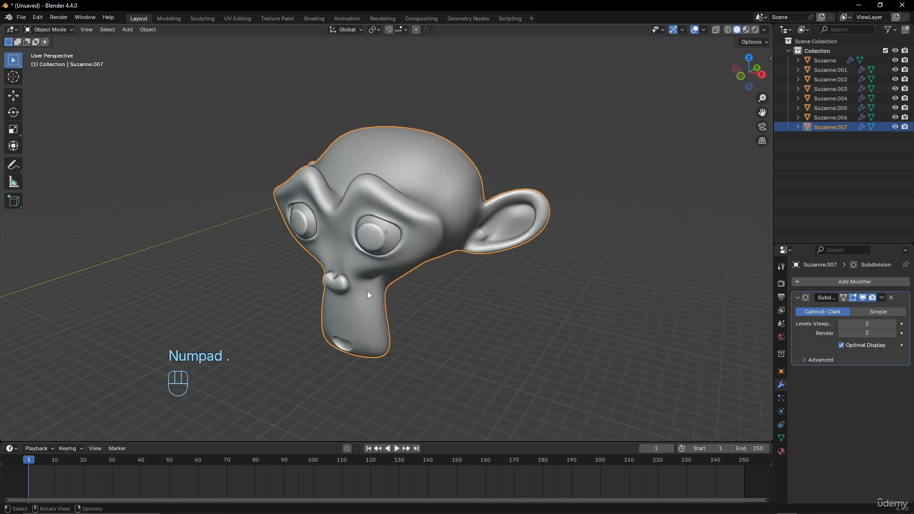
pyautogui.scroll(-8, 367, 291)
# Select the original Suzanne by name, frame it and look over the neighbouring heads
pyautogui.click(842, 60)
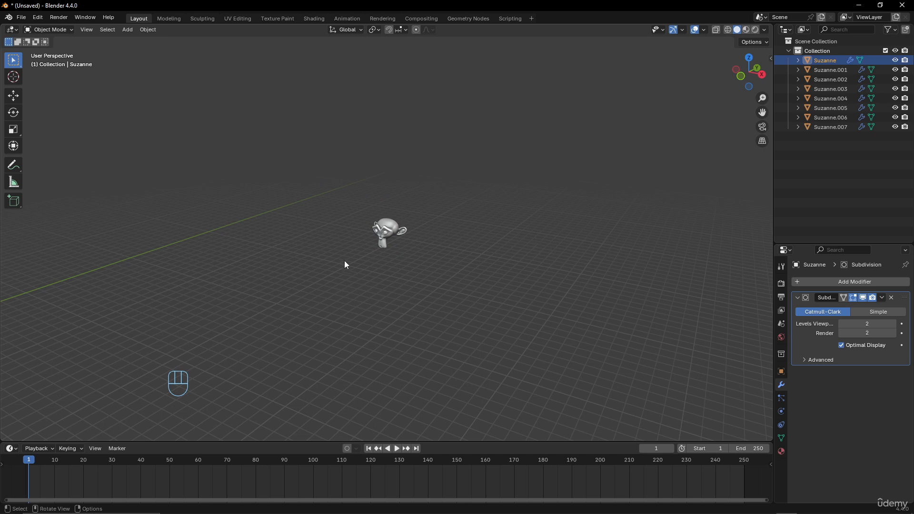
pyautogui.press('KP_Decimal')
pyautogui.scroll(-5, 338, 265)
pyautogui.moveTo(362, 264); pyautogui.dragTo(381, 262, button='middle')
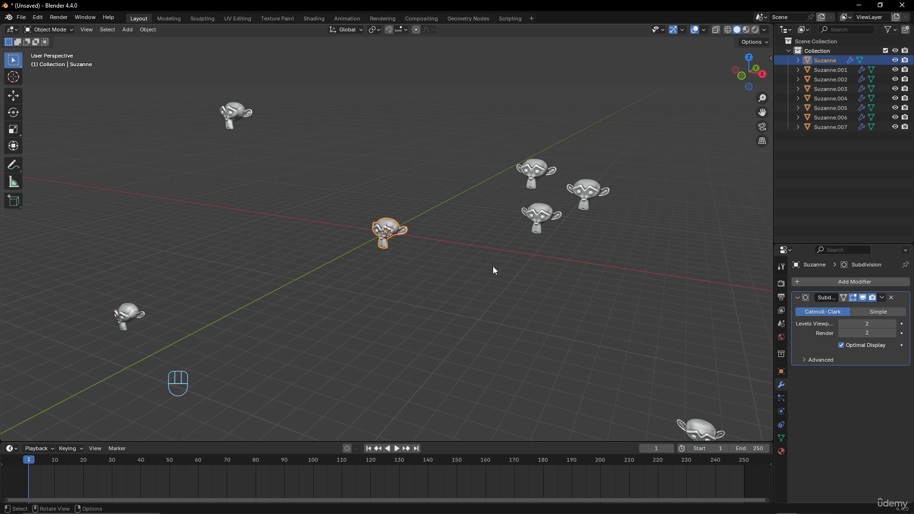
pyautogui.scroll(5, 467, 244)
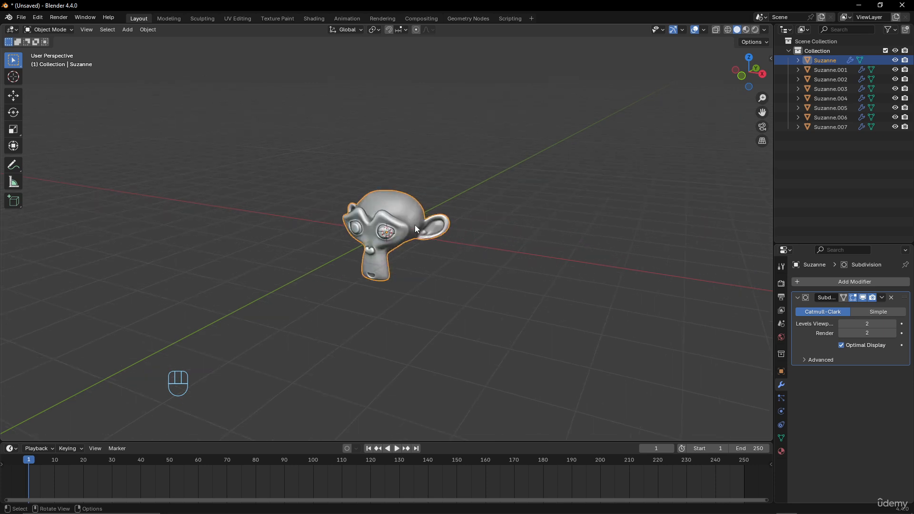
pyautogui.scroll(-4, 450, 224)
pyautogui.keyDown('shift'); pyautogui.moveTo(483, 219); pyautogui.dragTo(475, 242, button='middle'); pyautogui.keyUp('shift')
pyautogui.scroll(4, 475, 242)
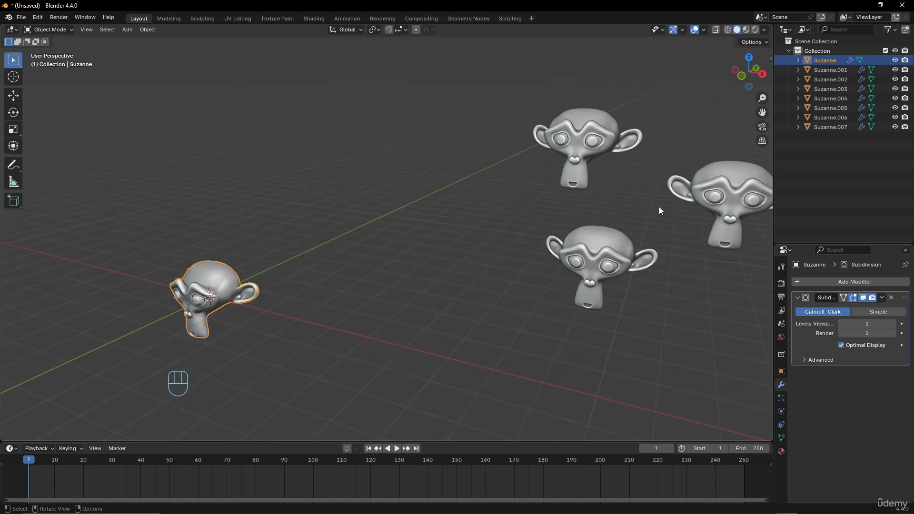
# Select Suzanne.001 in the three-head cluster, bring it up close and enter Edit Mode on it
pyautogui.click(725, 194)
pyautogui.keyDown('shift'); pyautogui.moveTo(725, 194); pyautogui.dragTo(473, 265, button='middle'); pyautogui.keyUp('shift')
pyautogui.scroll(2, 481, 269)
pyautogui.scroll(2, 476, 253)
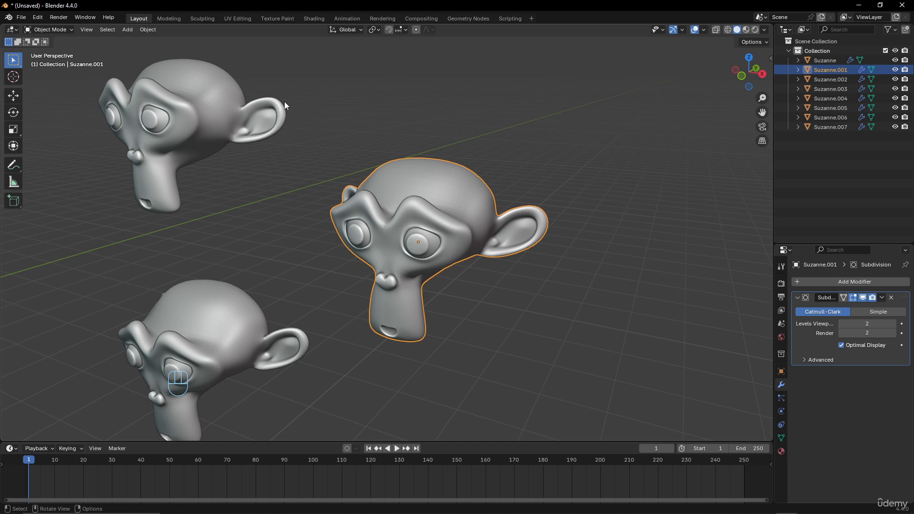
pyautogui.click(64, 30)
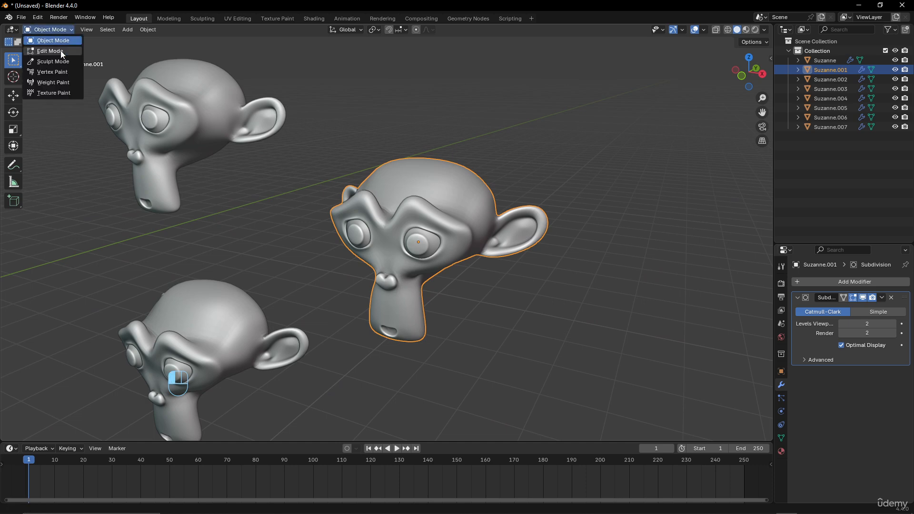
pyautogui.click(61, 53)
# Select the four vertices bounding one face on the upper back of the head
pyautogui.scroll(6, 421, 210)
pyautogui.keyDown('shift'); pyautogui.moveTo(456, 204); pyautogui.dragTo(426, 226, button='middle'); pyautogui.keyUp('shift')
pyautogui.scroll(-5, 433, 224)
pyautogui.scroll(2, 425, 226)
pyautogui.click(393, 173)
pyautogui.keyDown('shift'); pyautogui.click(440, 198); pyautogui.keyUp('shift')
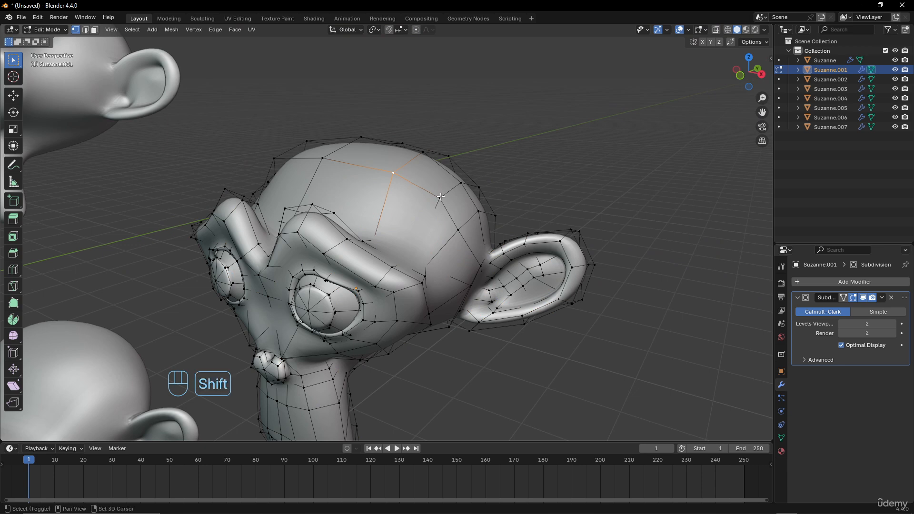
pyautogui.keyDown('shift'); pyautogui.click(462, 184); pyautogui.keyUp('shift')
pyautogui.keyDown('shift'); pyautogui.click(423, 152); pyautogui.keyUp('shift')
# Return to Object Mode, frame the whole Suzanne.001 head and view it up close
pyautogui.scroll(-5, 428, 190)
pyautogui.scroll(2, 417, 212)
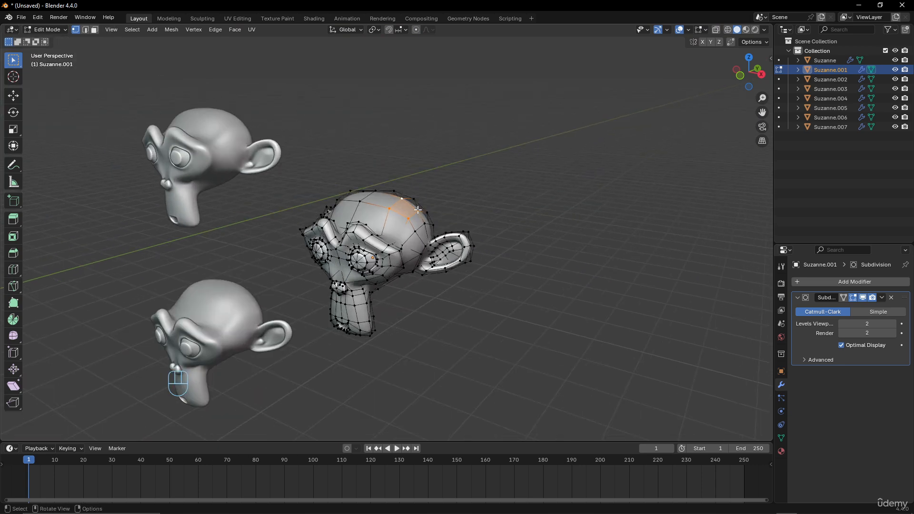
pyautogui.press('Tab')
pyautogui.press('KP_Decimal')
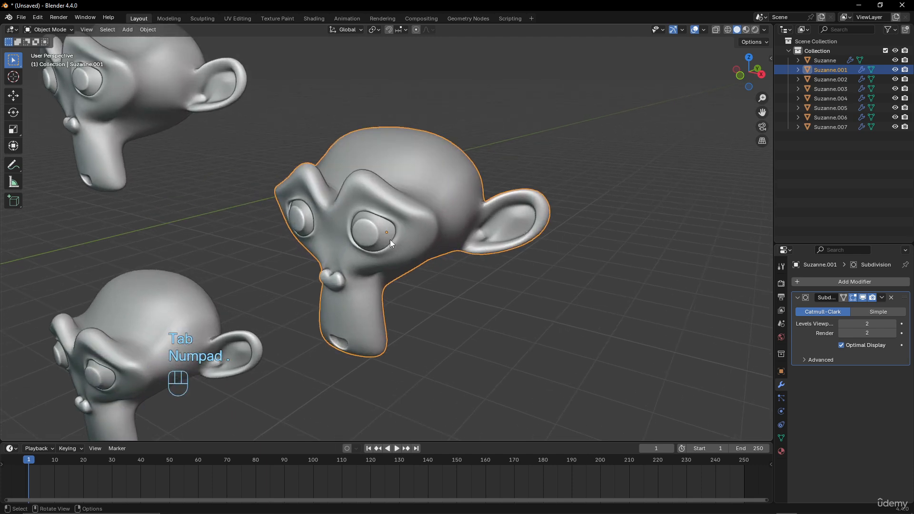
pyautogui.scroll(5, 427, 233)
pyautogui.moveTo(431, 229)
pyautogui.mouseDown(button='middle')
pyautogui.moveTo(233, 223)
pyautogui.moveTo(282, 232)
pyautogui.moveTo(443, 224)
pyautogui.mouseUp(button='middle')
pyautogui.scroll(-2, 444, 224)
# Enter Edit Mode again, frame the selected face on the head and orbit around it
pyautogui.press('Tab')
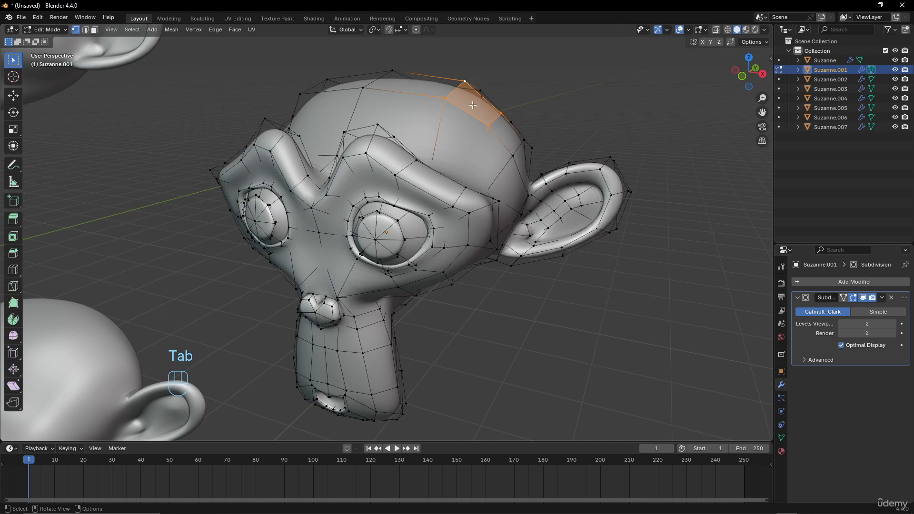
pyautogui.press('KP_Decimal')
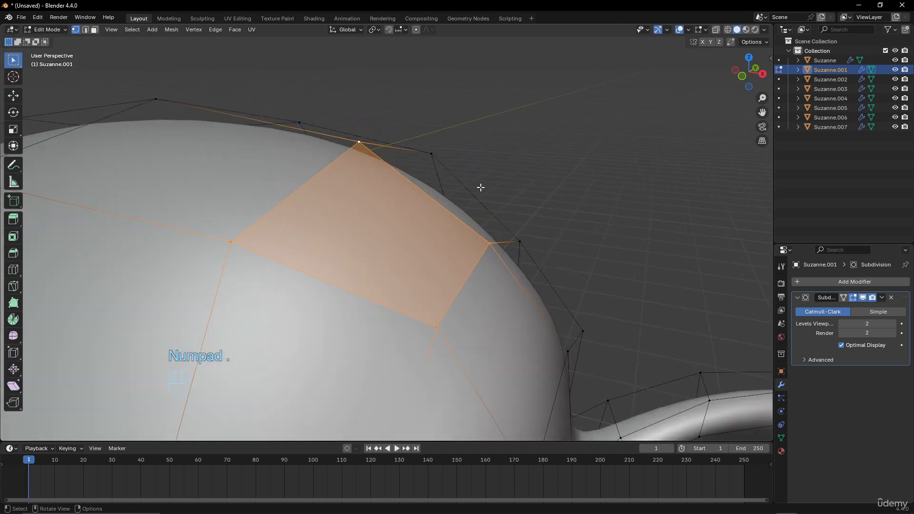
pyautogui.moveTo(476, 187); pyautogui.dragTo(480, 256, button='middle')
# Switch back to Object Mode and view the whole head from the front
pyautogui.press('Tab')
pyautogui.scroll(-5, 391, 216)
pyautogui.scroll(3, 478, 252)
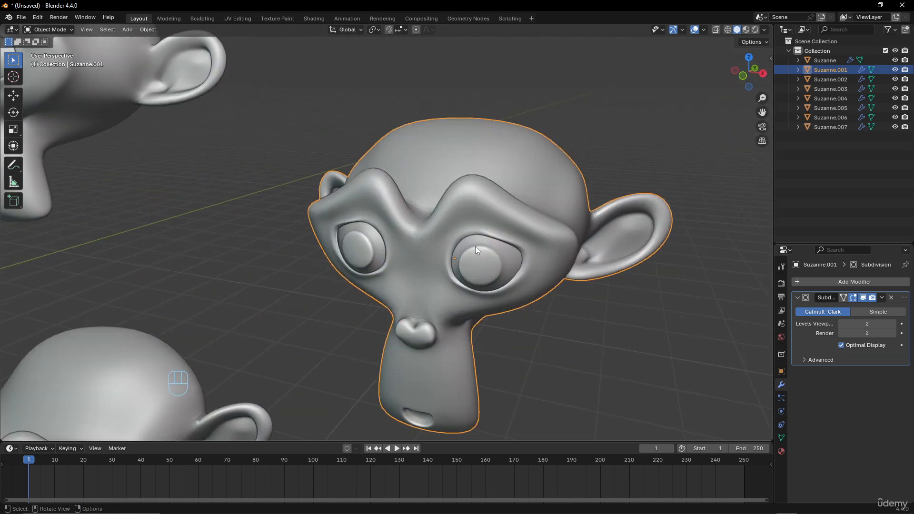
pyautogui.scroll(-4, 470, 198)
pyautogui.moveTo(419, 235); pyautogui.dragTo(451, 244, button='middle')
pyautogui.scroll(4, 459, 250)
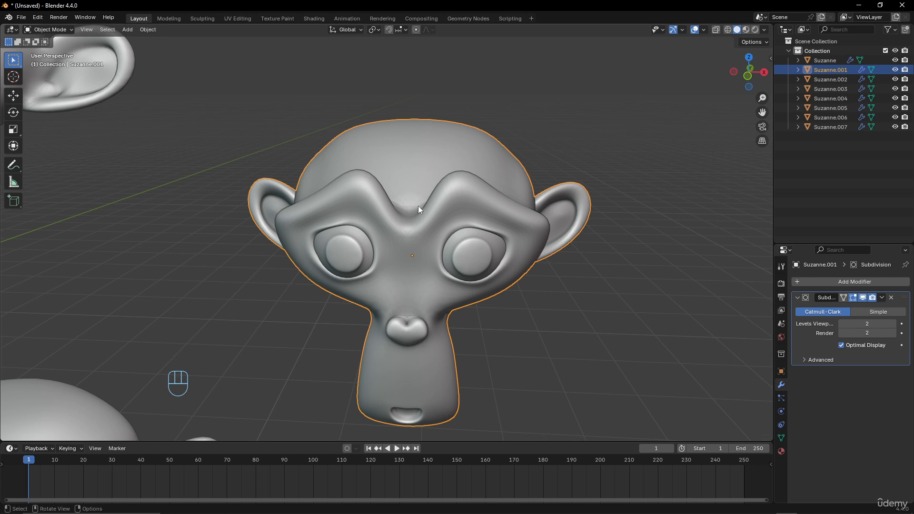
# Orbit and pan until the selected head leaves the view, frame it again and orbit back to its front
pyautogui.scroll(-5, 418, 206)
pyautogui.moveTo(418, 206); pyautogui.dragTo(253, 247, button='middle')
pyautogui.scroll(3, 369, 271)
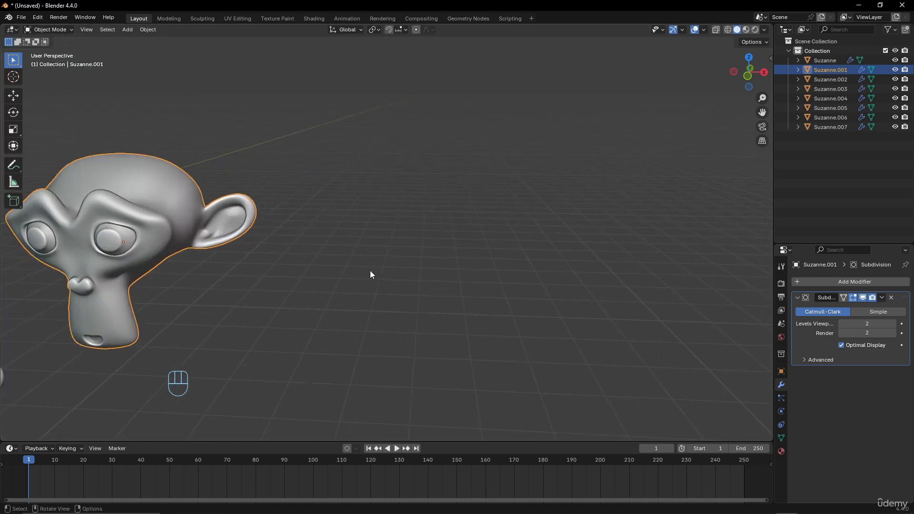
pyautogui.keyDown('shift'); pyautogui.moveTo(370, 270); pyautogui.dragTo(183, 305, button='middle'); pyautogui.keyUp('shift')
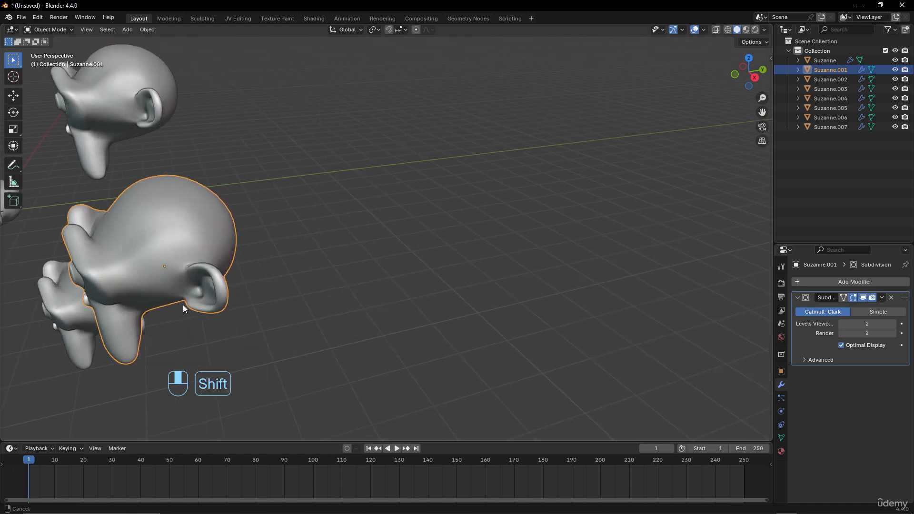
pyautogui.moveTo(362, 302); pyautogui.dragTo(523, 312, button='middle')
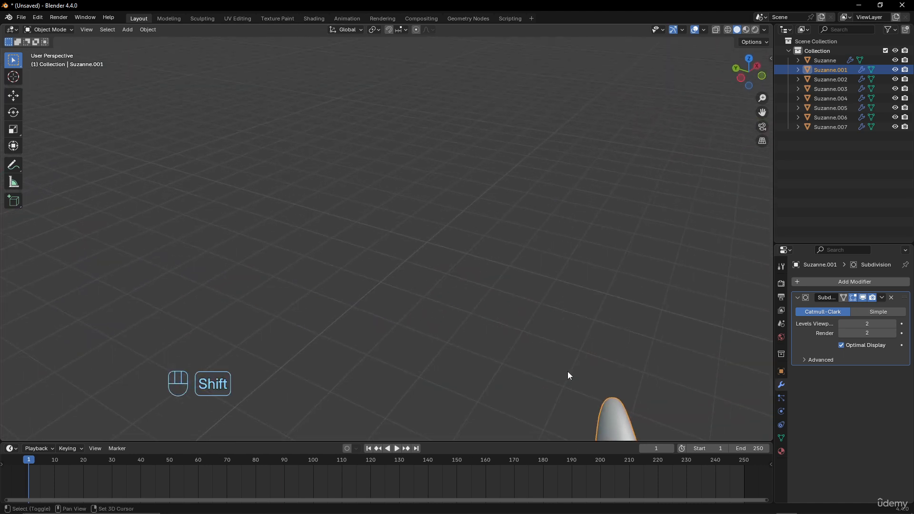
pyautogui.keyDown('shift'); pyautogui.moveTo(568, 371); pyautogui.dragTo(520, 342, button='middle'); pyautogui.keyUp('shift')
pyautogui.press('KP_Decimal')
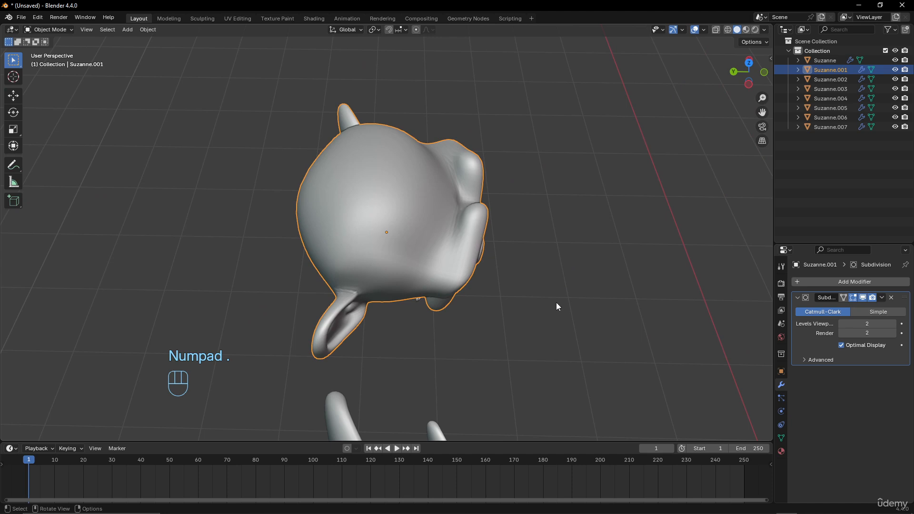
pyautogui.moveTo(556, 305); pyautogui.dragTo(451, 261, button='middle')
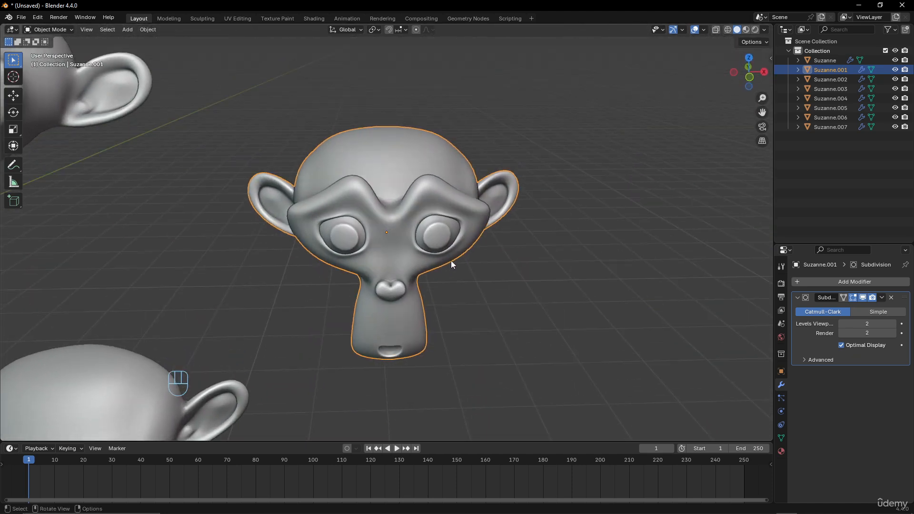
pyautogui.scroll(-10, 450, 261)
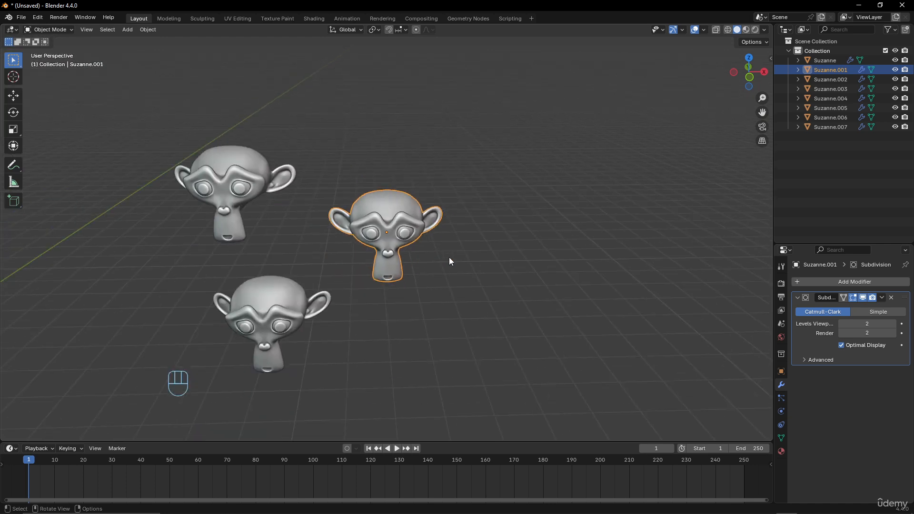